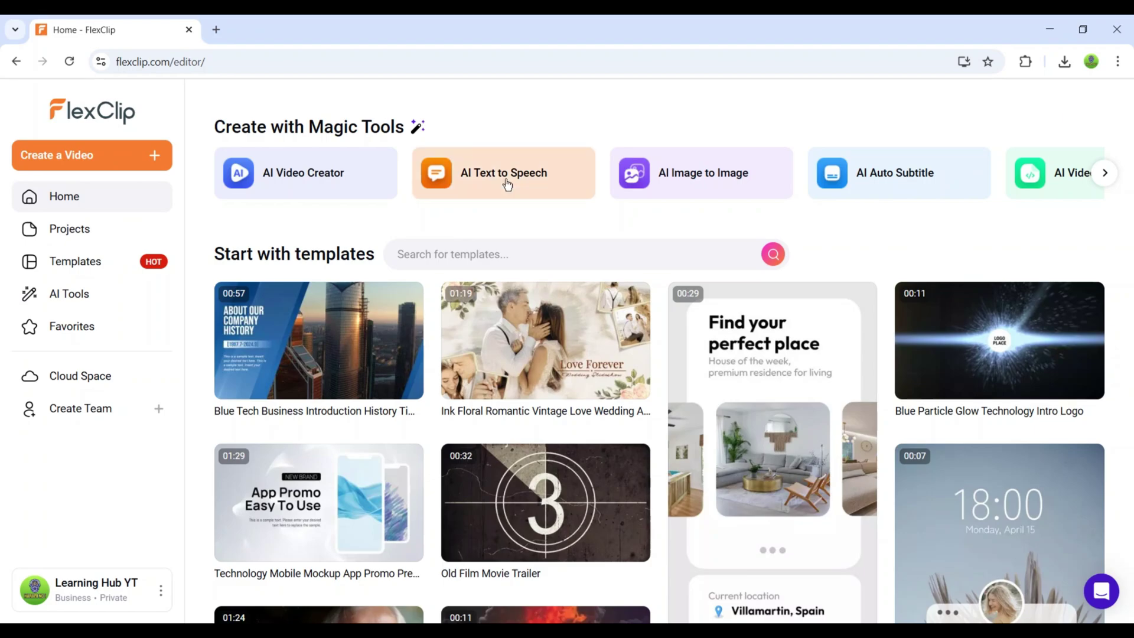
# Scroll the Magic Tools carousel and browse the template results for 'news'
pyautogui.click(1094, 183)
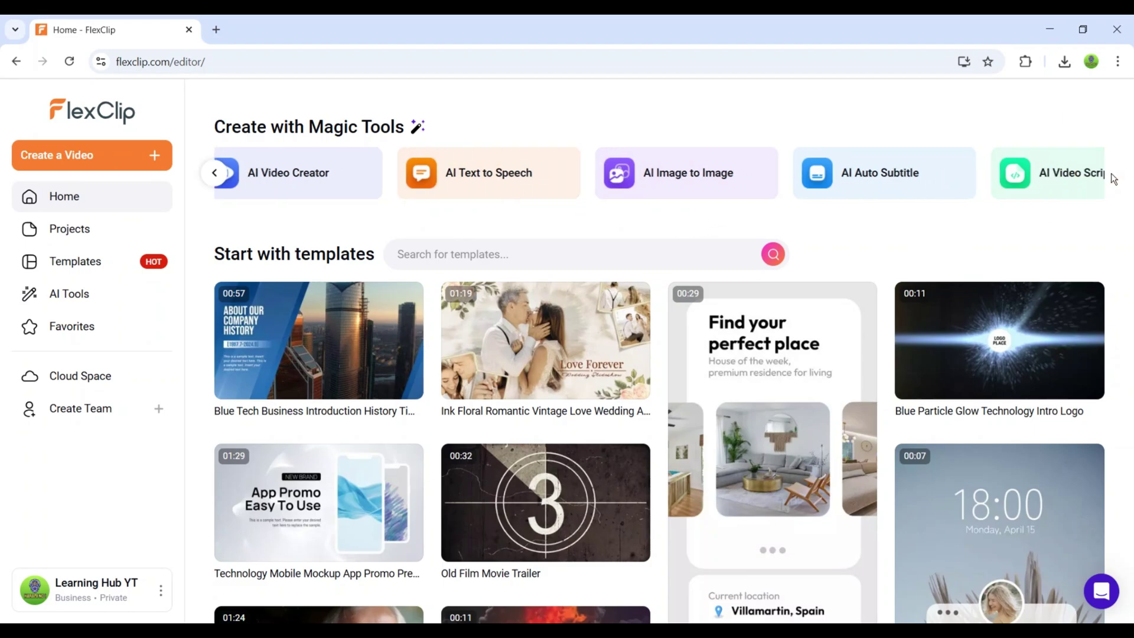
pyautogui.click(456, 252)
pyautogui.click(462, 314)
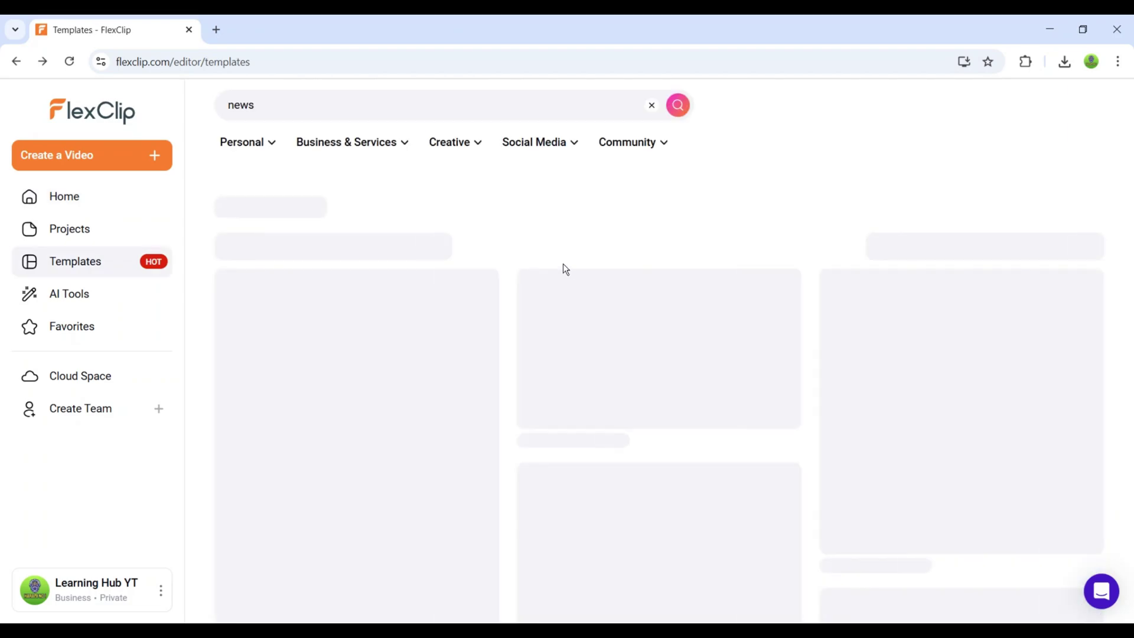
pyautogui.scroll(-2, 768, 201)
pyautogui.scroll(-15, 796, 220)
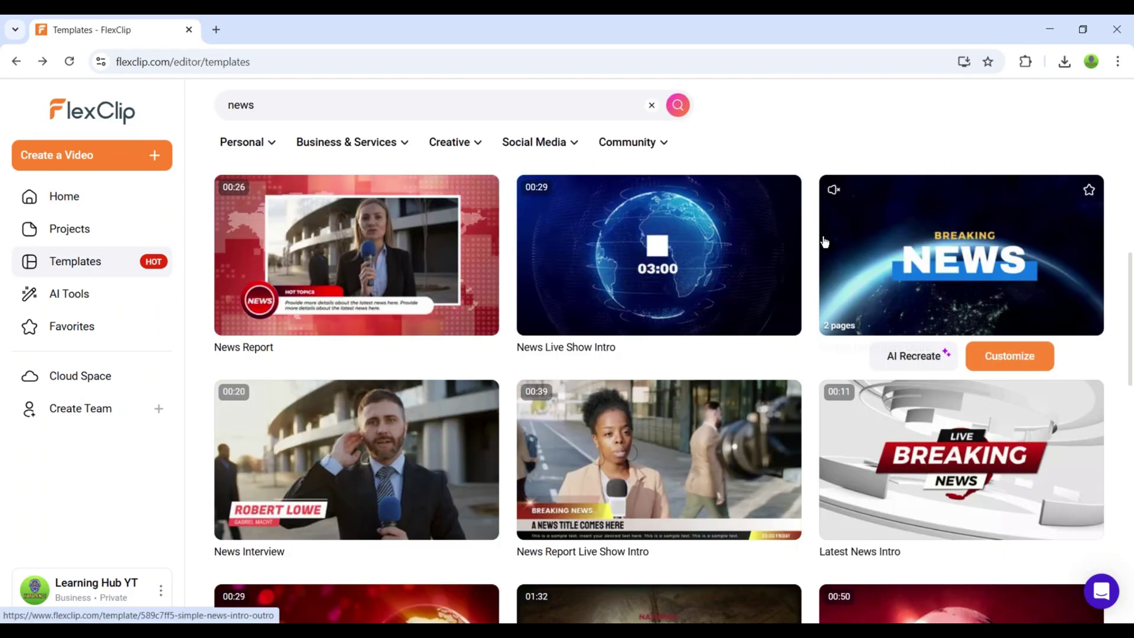
pyautogui.scroll(20, 1128, 430)
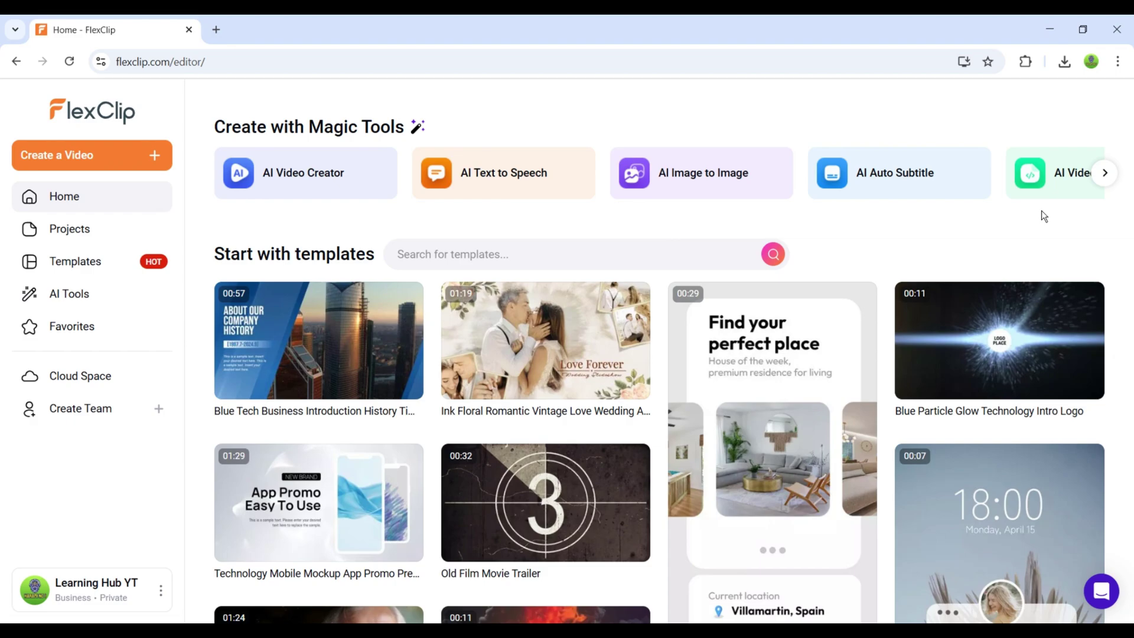
pyautogui.click(1110, 175)
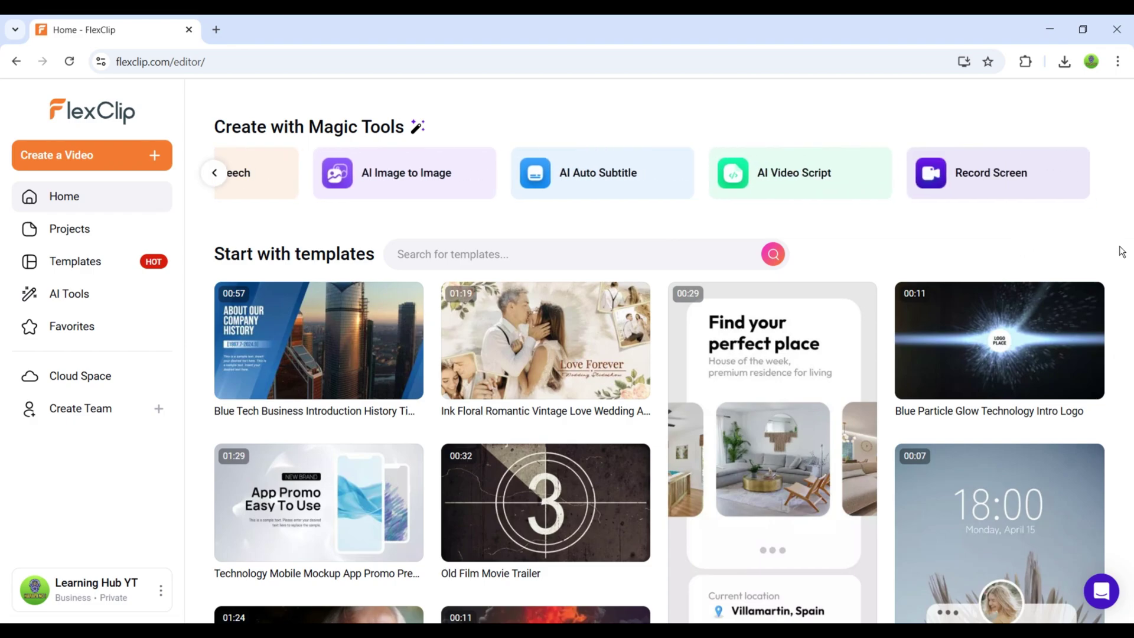
pyautogui.scroll(-3, 1121, 252)
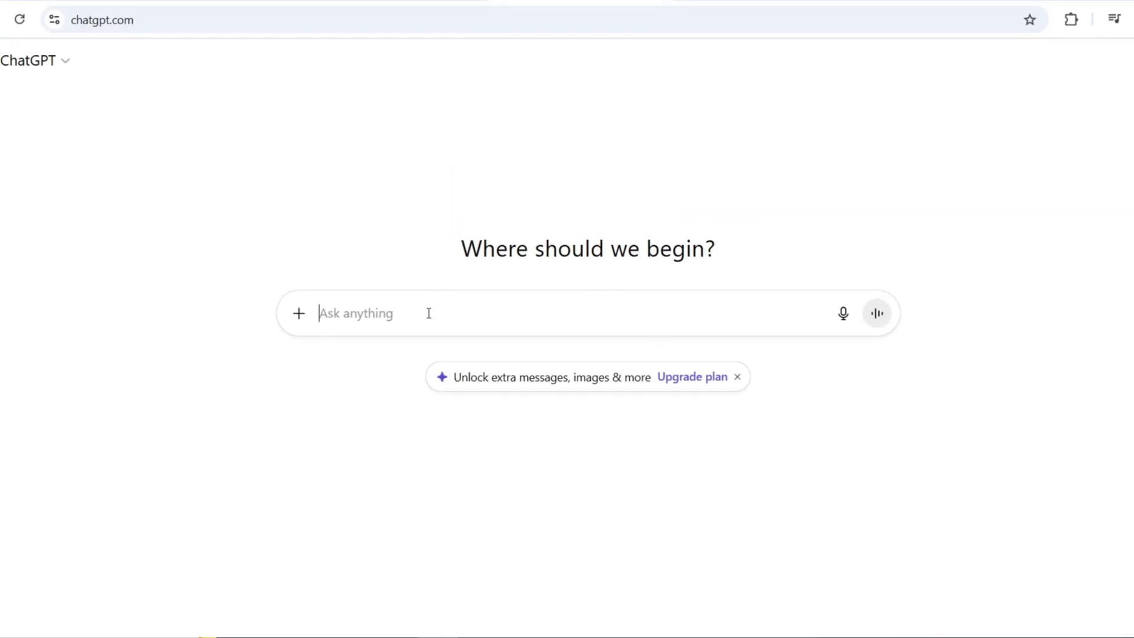
# Ask ChatGPT for five 3D detective cold case render prompts and select the interrogation-room Prompt 1
pyautogui.write('Create 5 detailed 3D render prompts for a detective cold case documentary. Each prompt should follow this format: "A highly stylized 3D render of a featureless human figure with no facial features, fully smooth and reflective material, inside a bank, the figure is positioned holding a weapon, wearing all-black clothes. The scene is lit with fluorescent lighting casting long shadows, and the background is a bank vault. The figure\'s surface is perfectly seamless and ultra-polished, no lines, no seams, no joints, no cracks, no artifacts. Cinematic angle top-down. Ultra-realistic 3D rendering Make each scene relate to detective work and investigation')
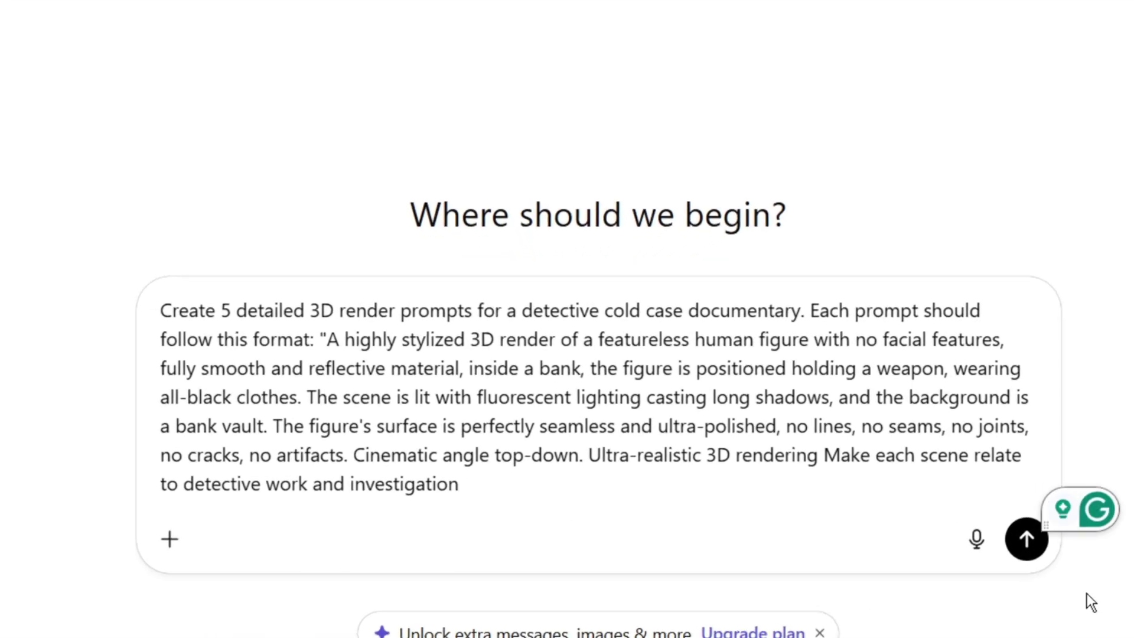
pyautogui.click(1026, 555)
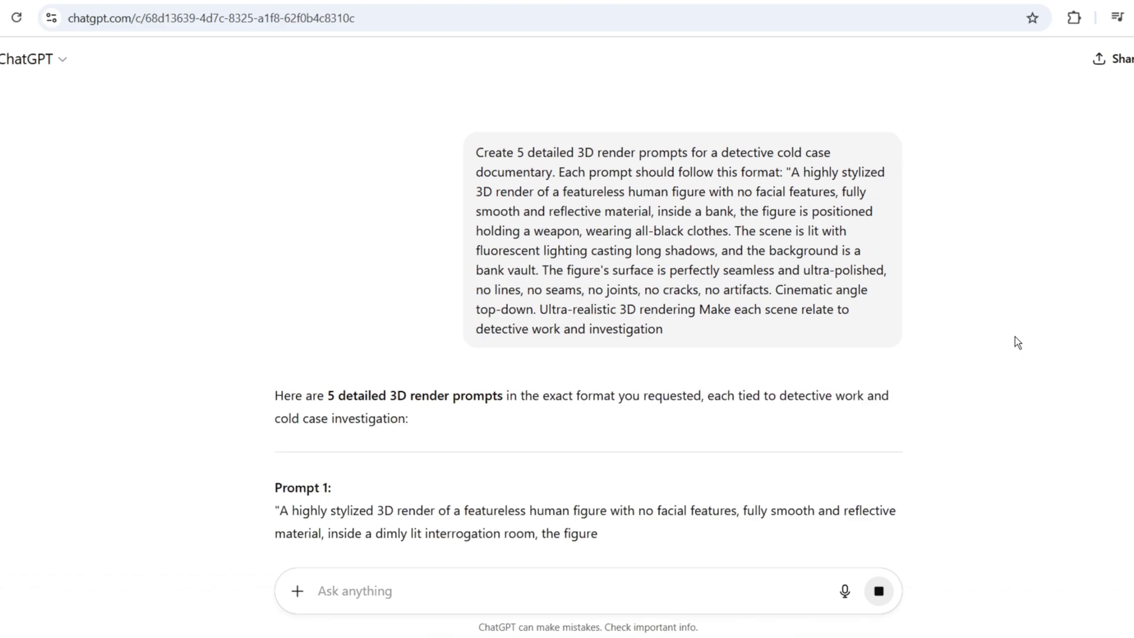
pyautogui.scroll(-1, 1020, 345)
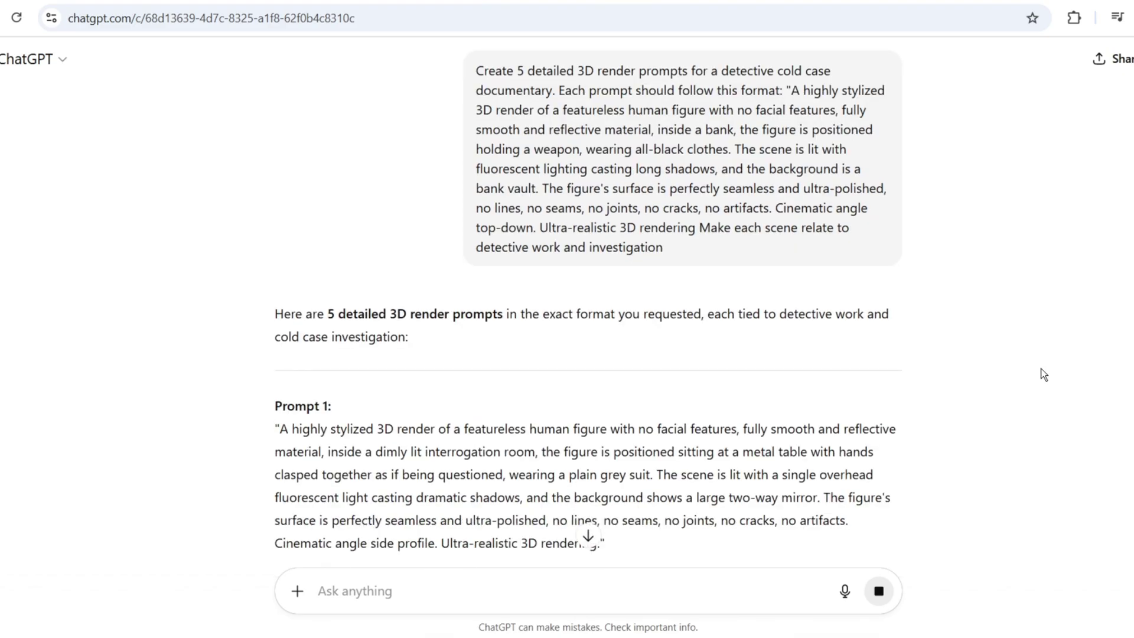
pyautogui.scroll(-3, 1044, 375)
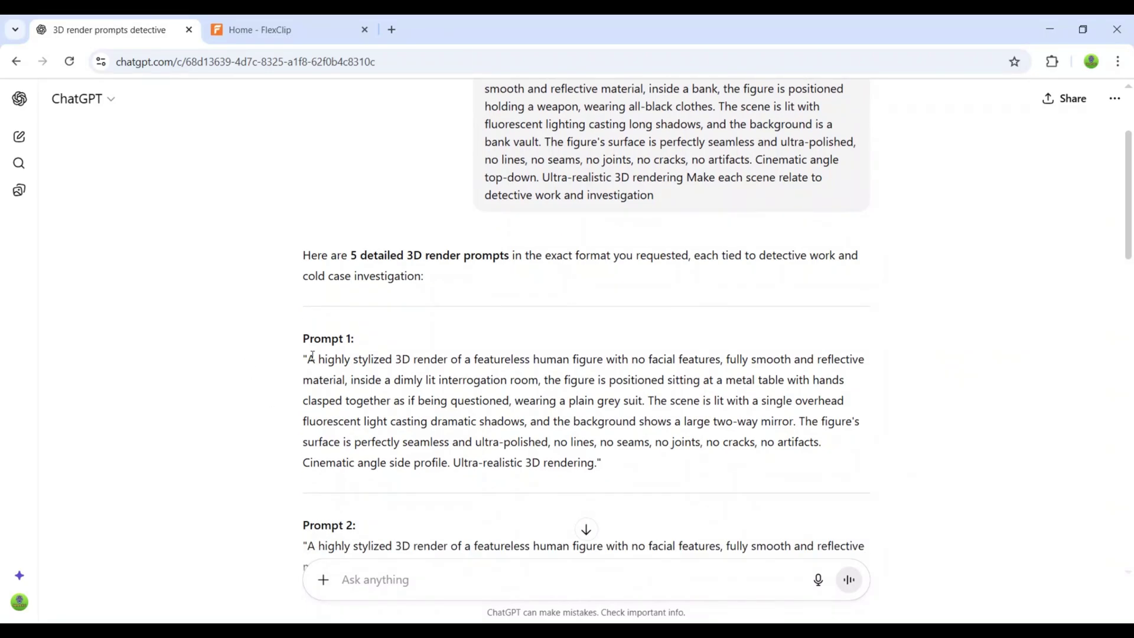
pyautogui.moveTo(305, 358); pyautogui.dragTo(457, 409)
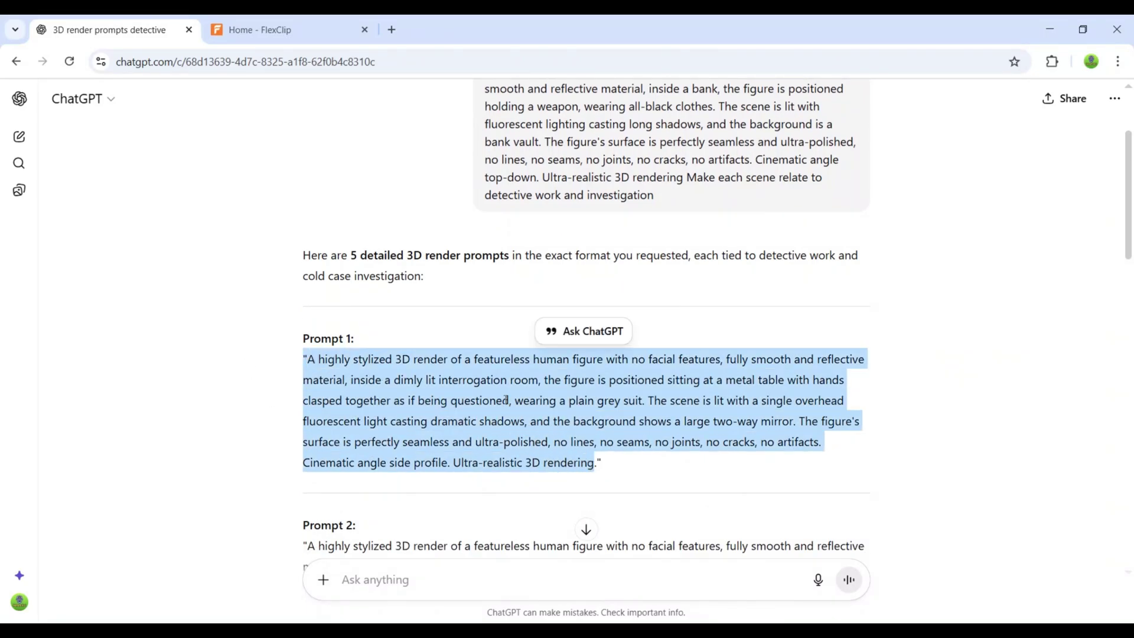
# Return to FlexClip and scroll through the Start with templates gallery and back up
pyautogui.click(270, 38)
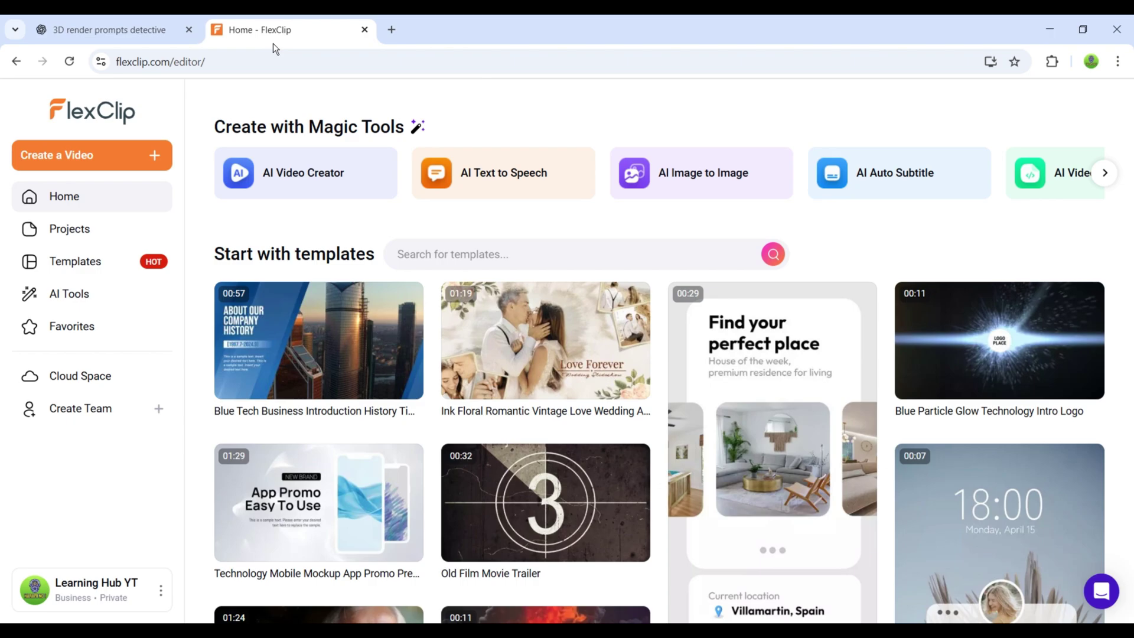
pyautogui.scroll(-6, 430, 249)
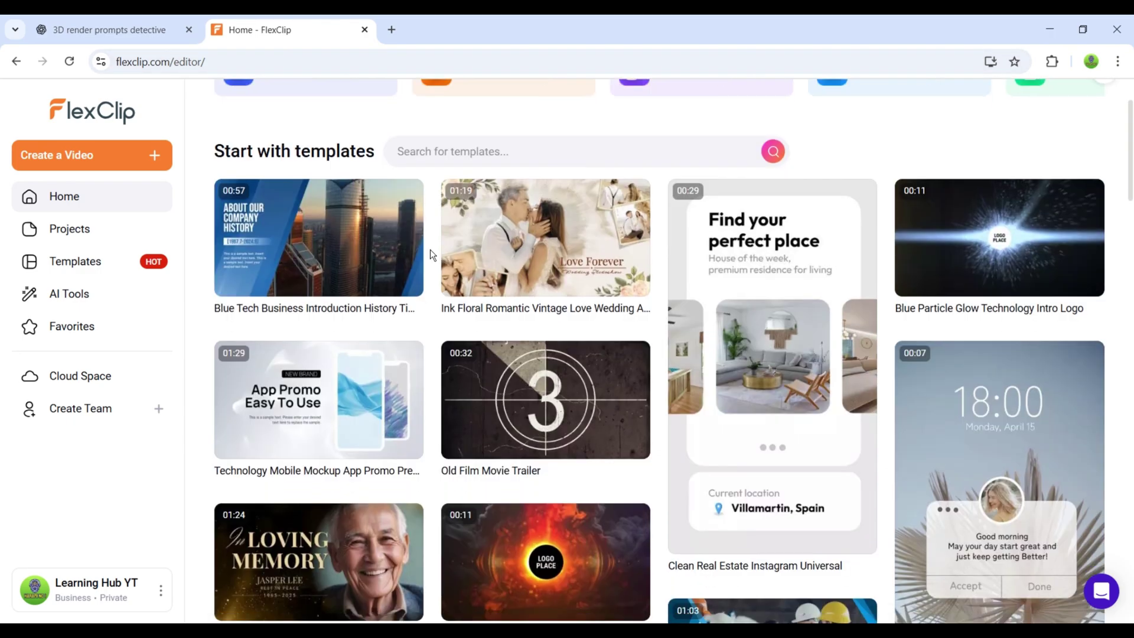
pyautogui.scroll(-7, 430, 249)
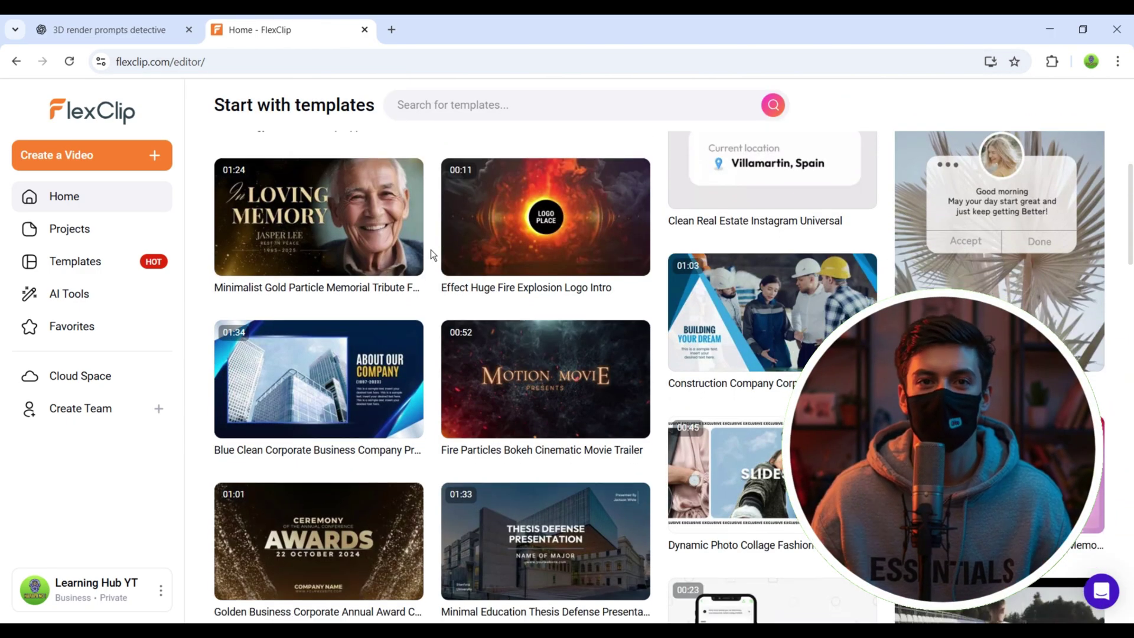
pyautogui.scroll(-5, 431, 249)
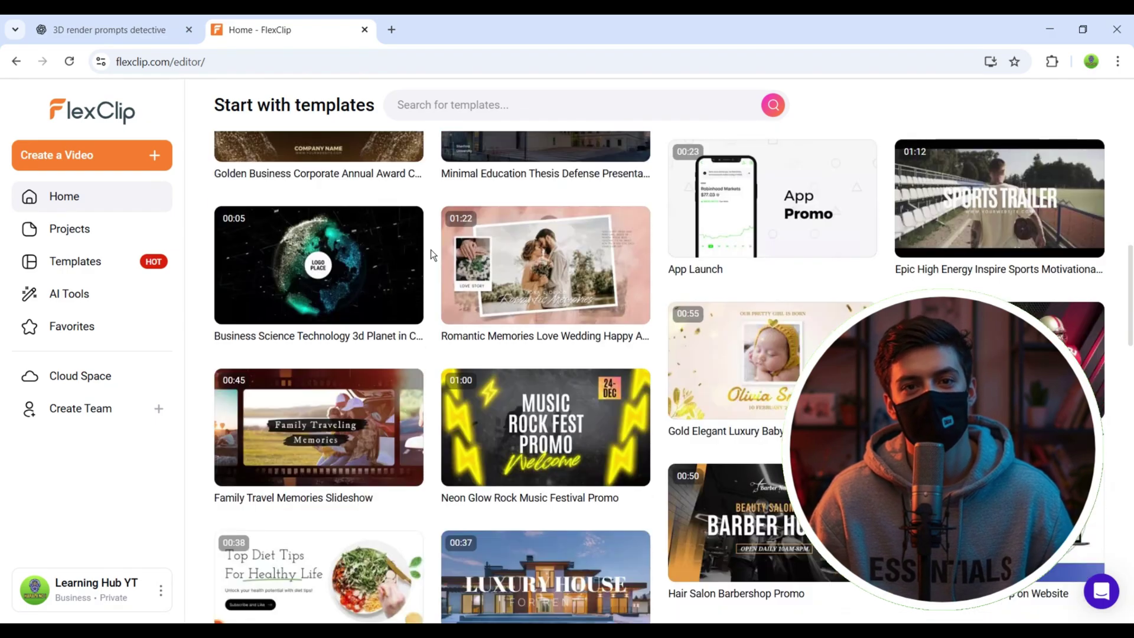
pyautogui.scroll(-7, 430, 250)
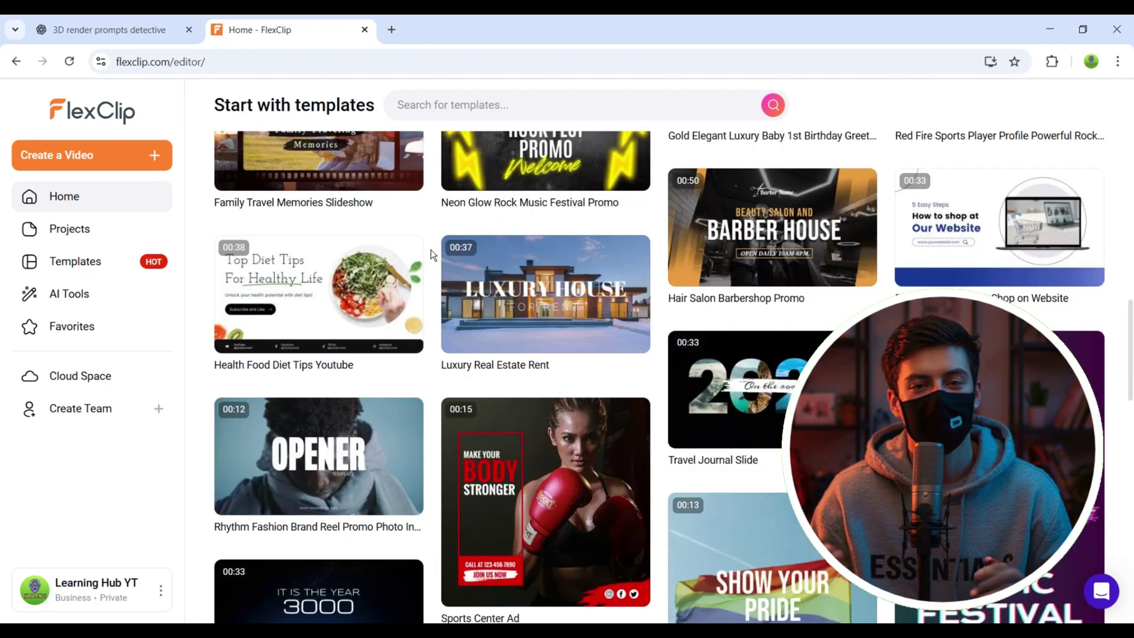
pyautogui.scroll(-10, 431, 250)
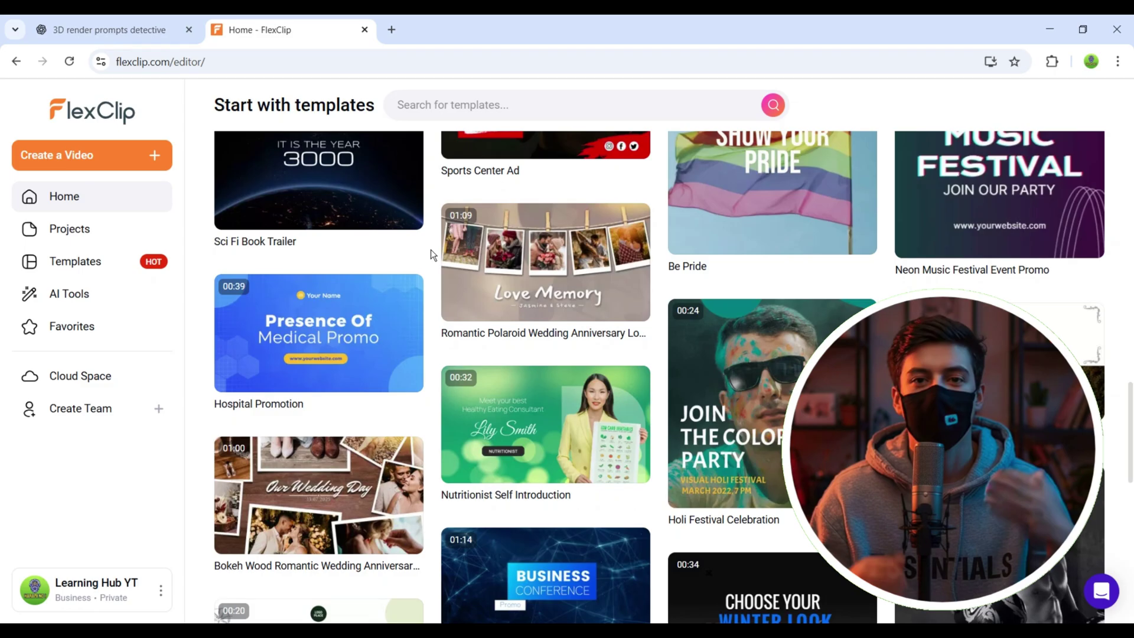
pyautogui.scroll(-4, 430, 249)
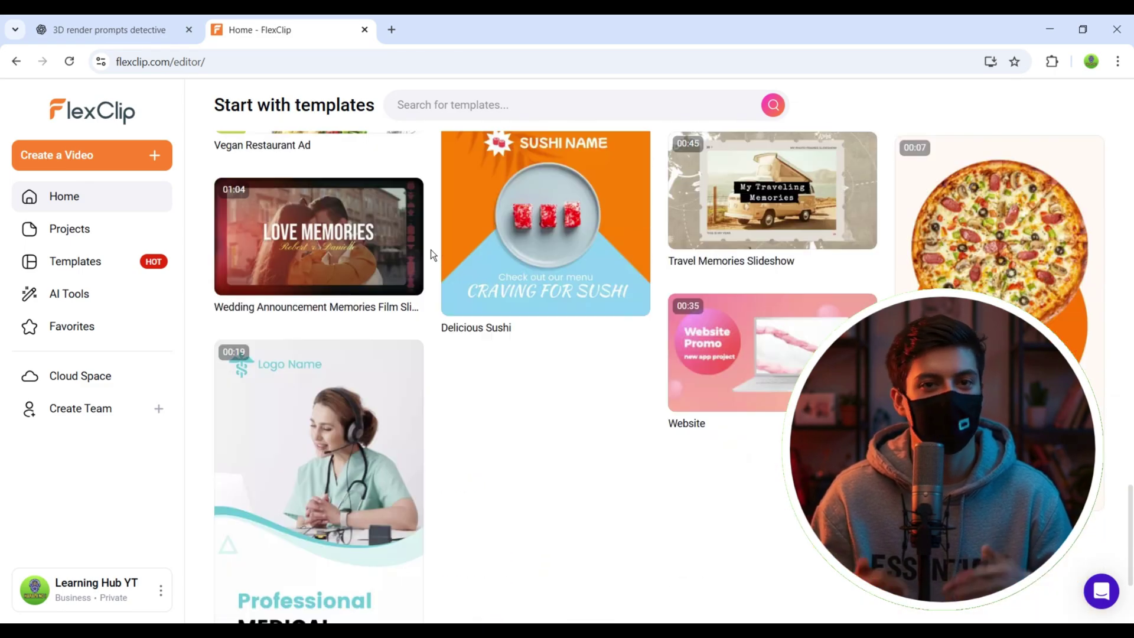
pyautogui.scroll(5, 430, 250)
pyautogui.scroll(17, 431, 250)
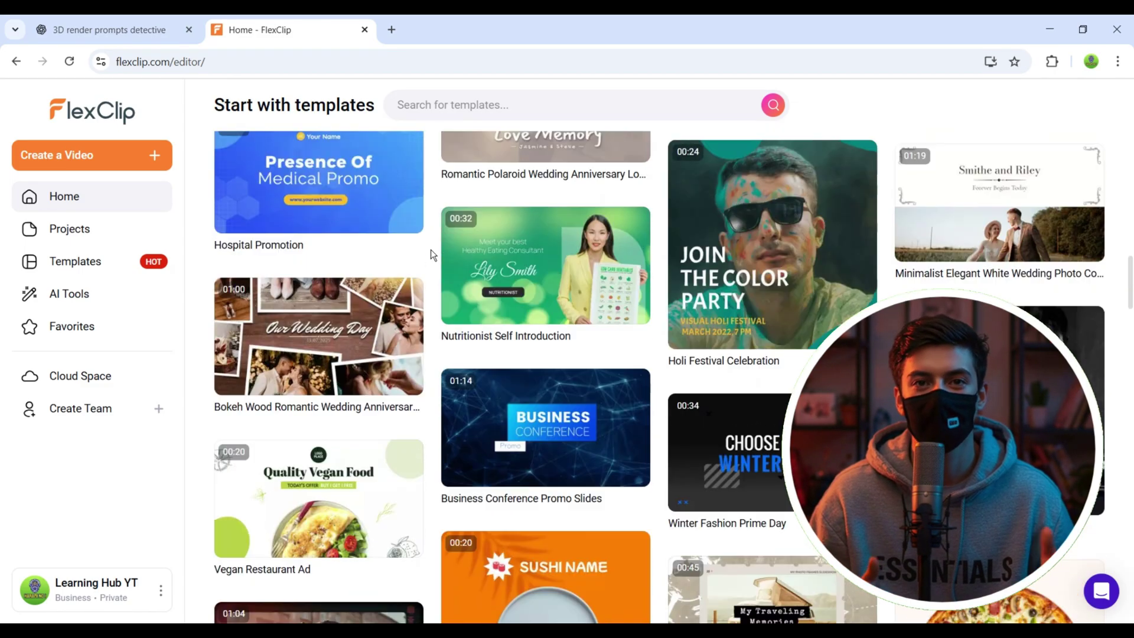
pyautogui.scroll(11, 431, 250)
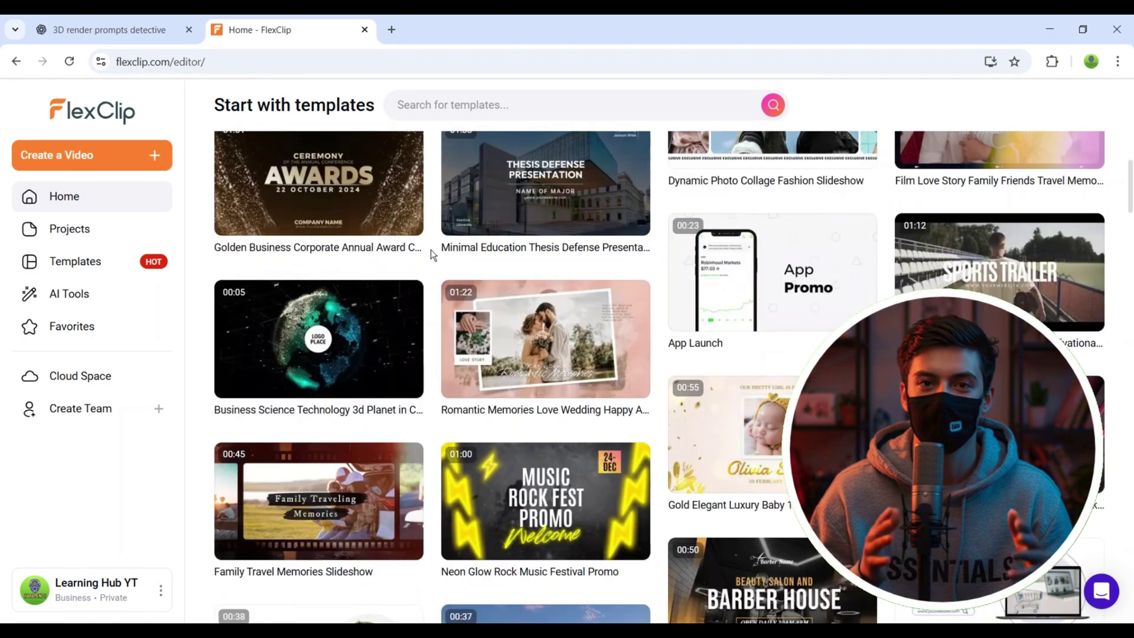
pyautogui.scroll(5, 430, 249)
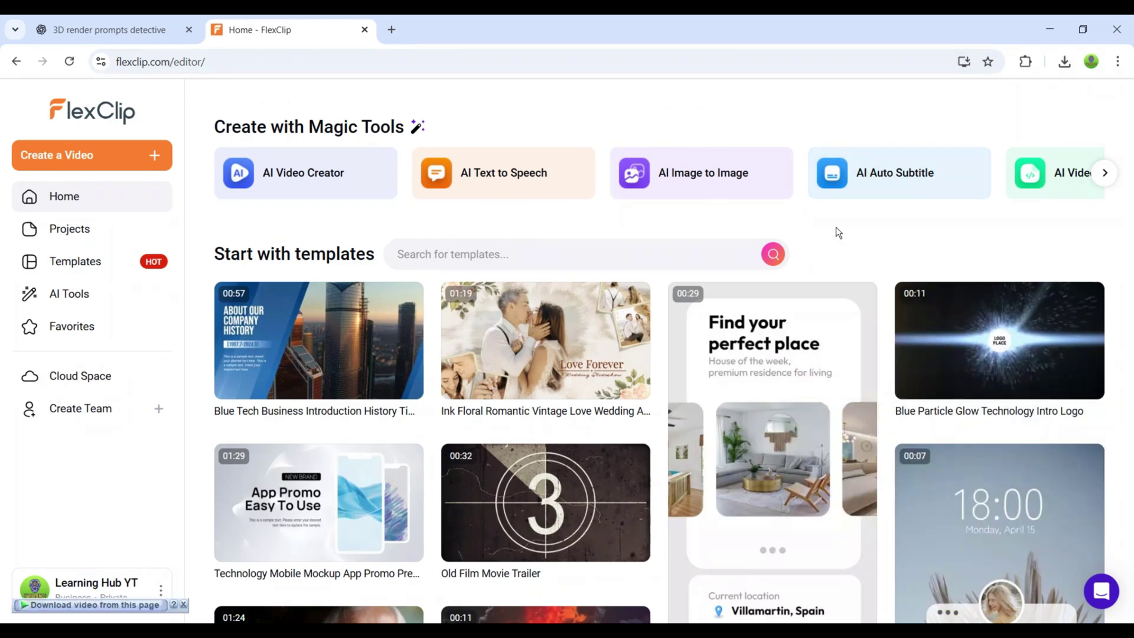
# Browse the Popular cards under AI Tools and launch AI Text to Image
pyautogui.click(53, 298)
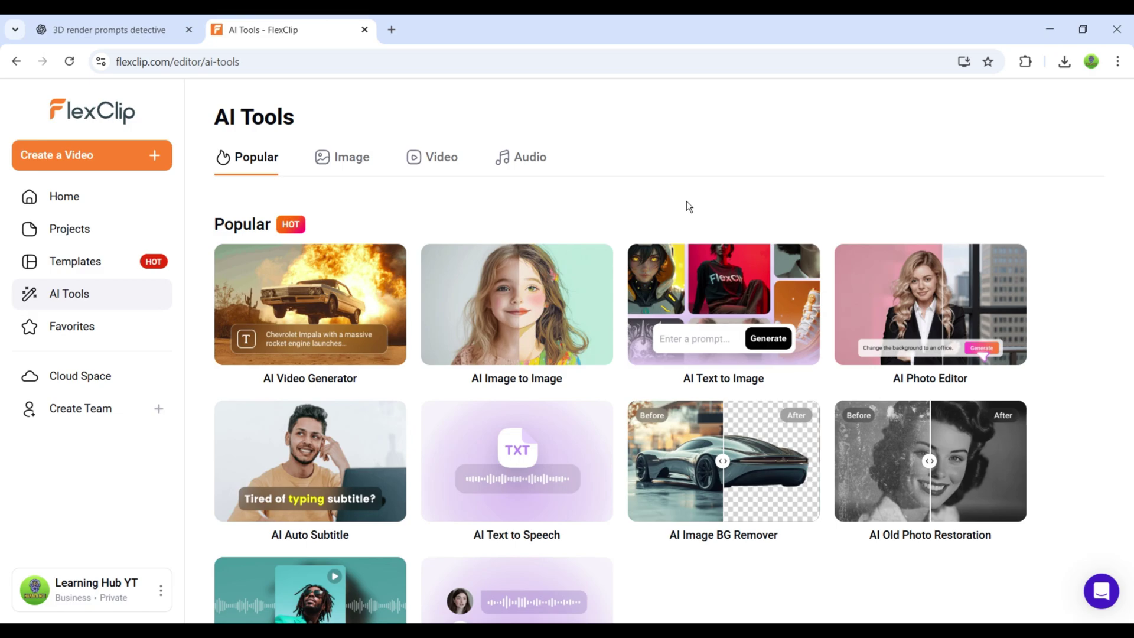
pyautogui.scroll(-1, 687, 200)
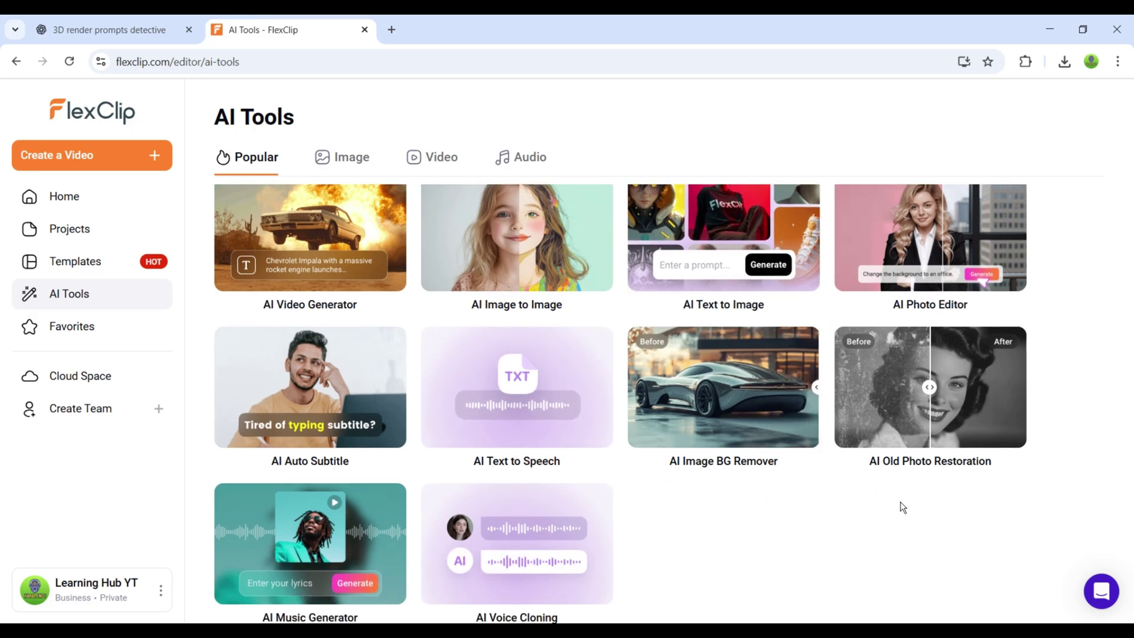
pyautogui.scroll(-1, 901, 501)
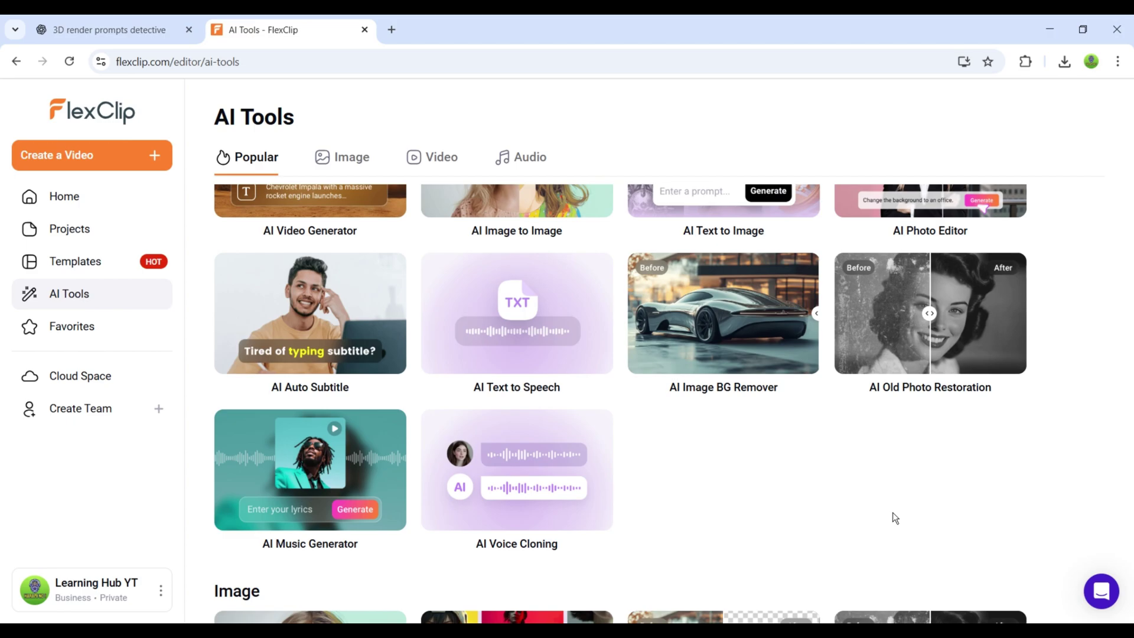
pyautogui.scroll(1, 892, 512)
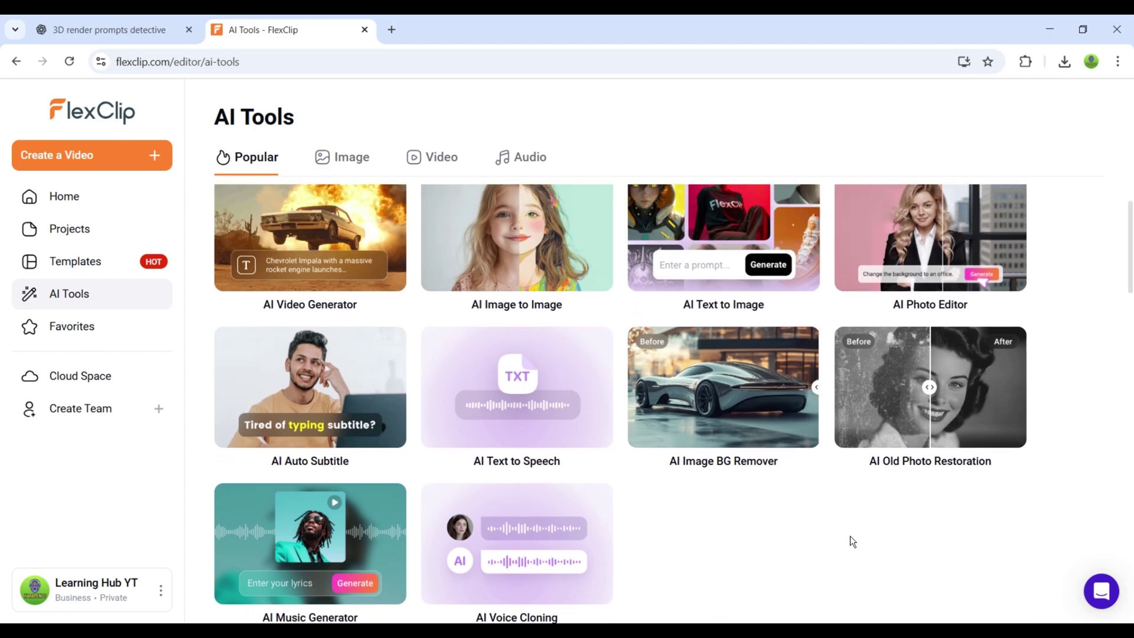
pyautogui.scroll(1, 849, 531)
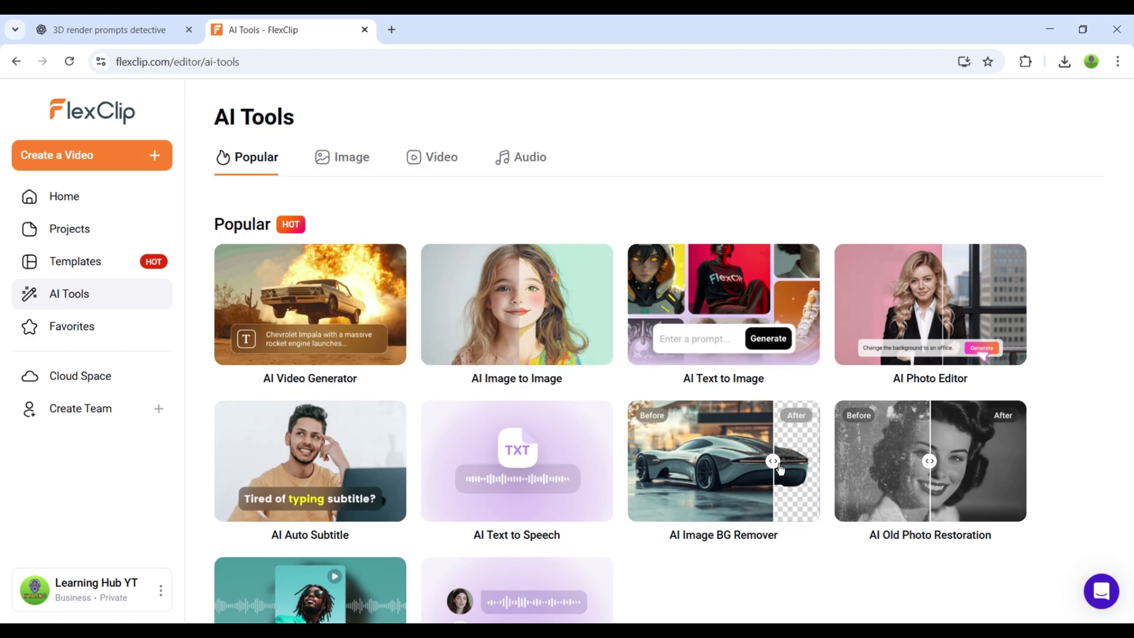
pyautogui.click(710, 287)
# Choose the OpenAI-GPT-Image-1 model and paste in the interrogation-room image prompt
pyautogui.click(540, 30)
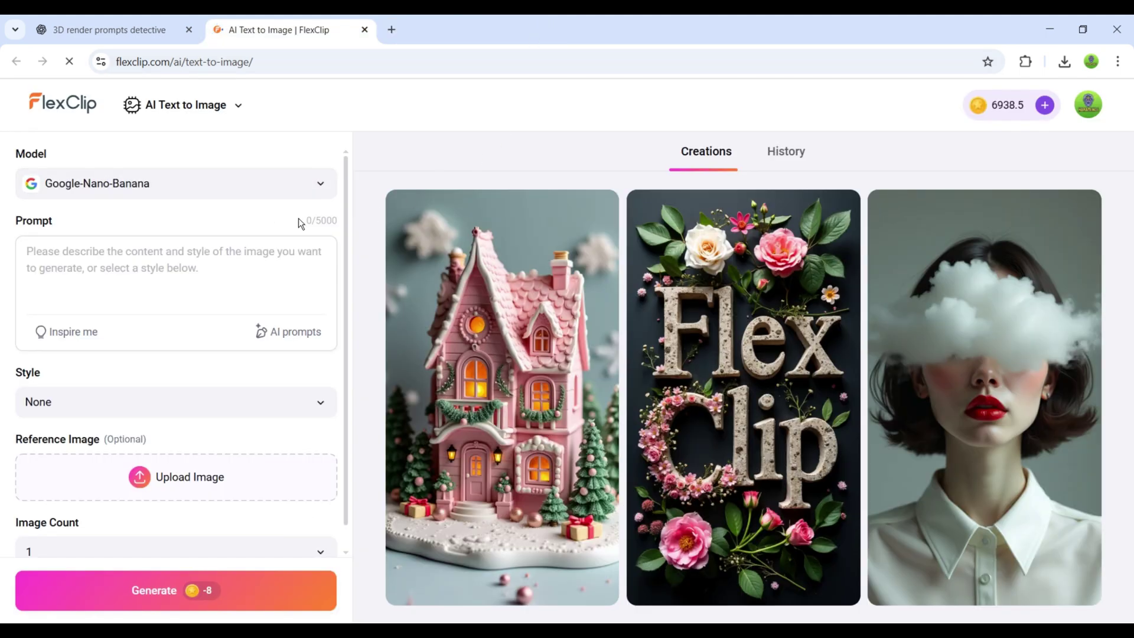
pyautogui.click(322, 185)
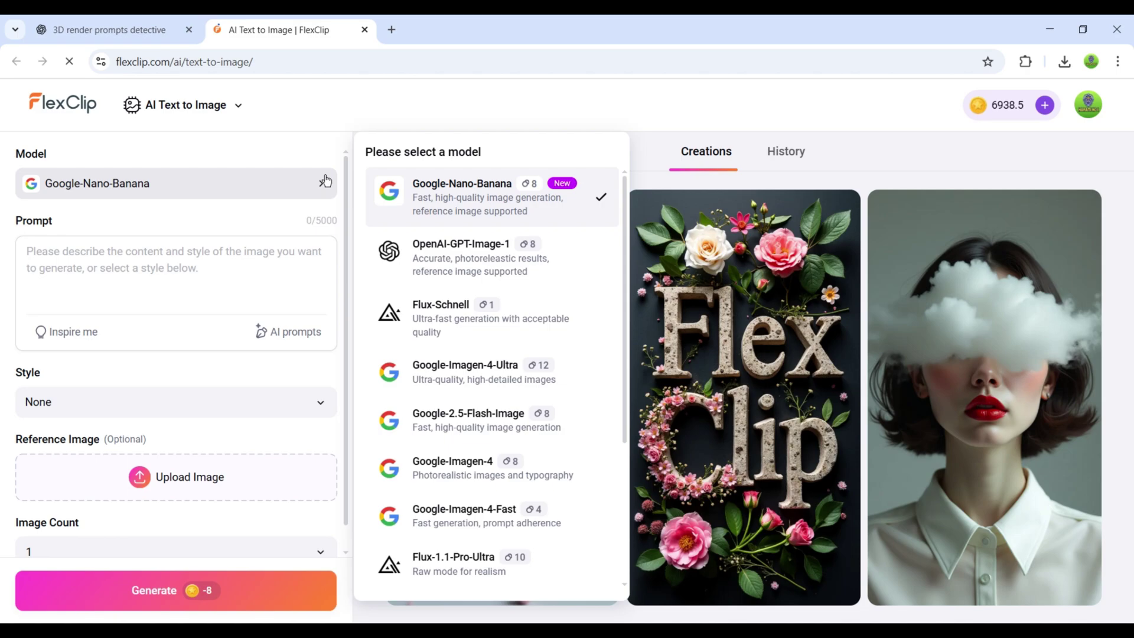
pyautogui.scroll(-1, 433, 249)
pyautogui.scroll(-2, 433, 250)
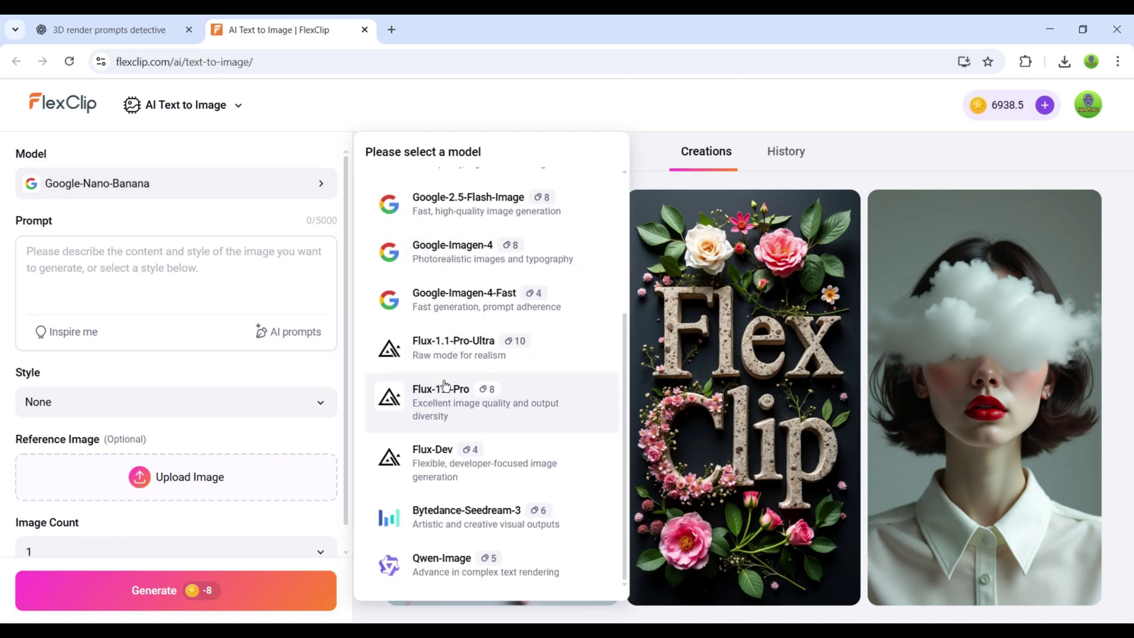
pyautogui.scroll(2, 457, 460)
pyautogui.scroll(1, 458, 458)
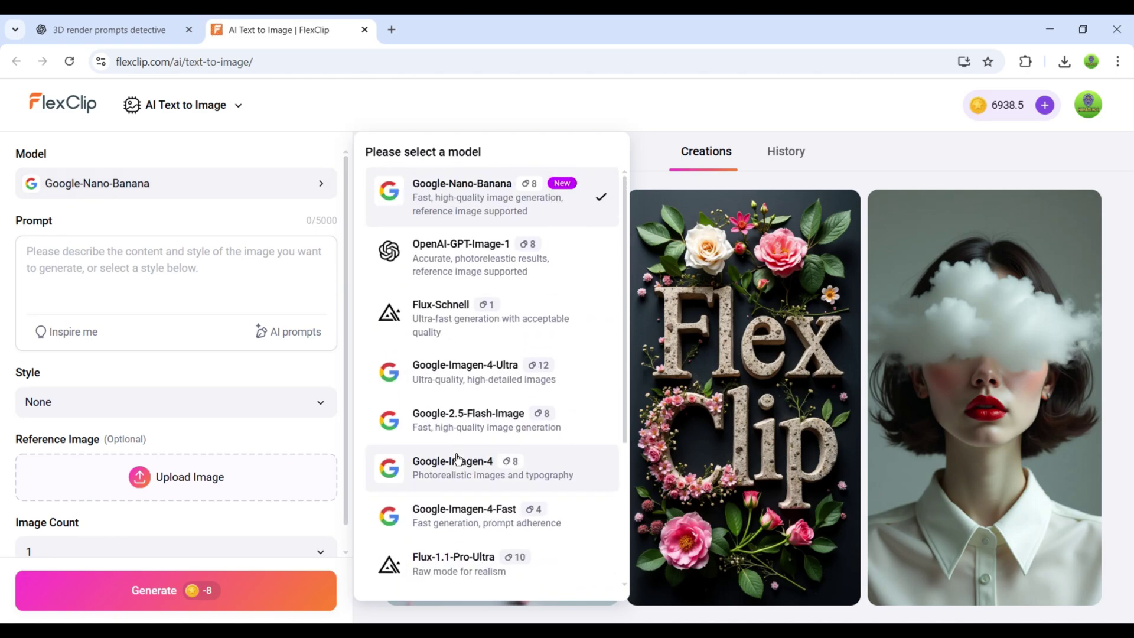
pyautogui.scroll(-3, 472, 426)
pyautogui.scroll(3, 473, 392)
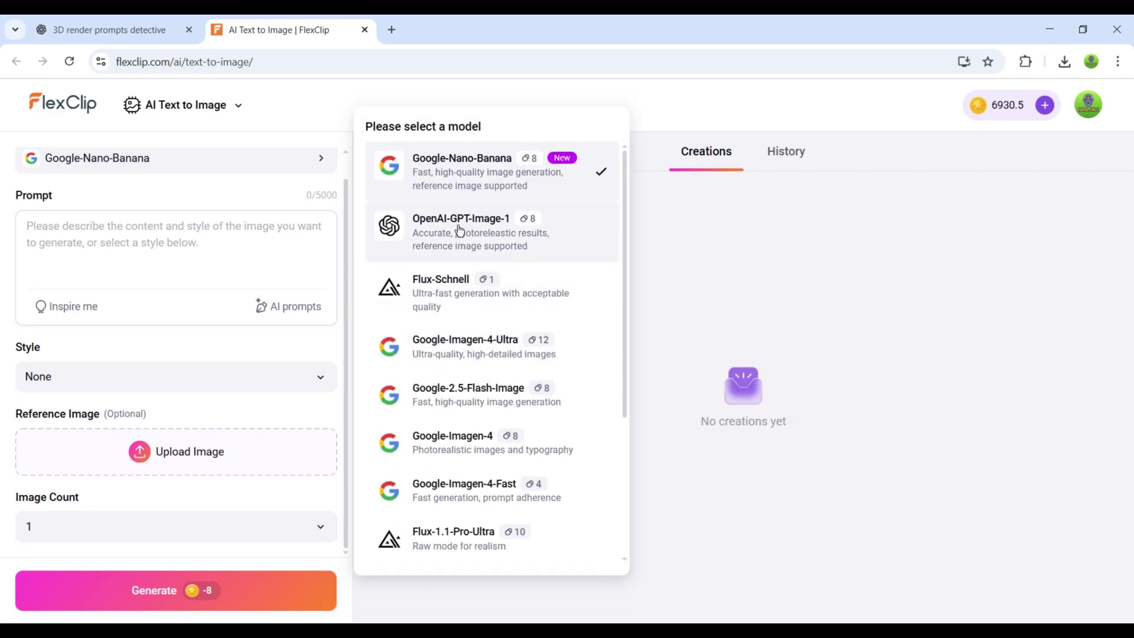
pyautogui.click(459, 230)
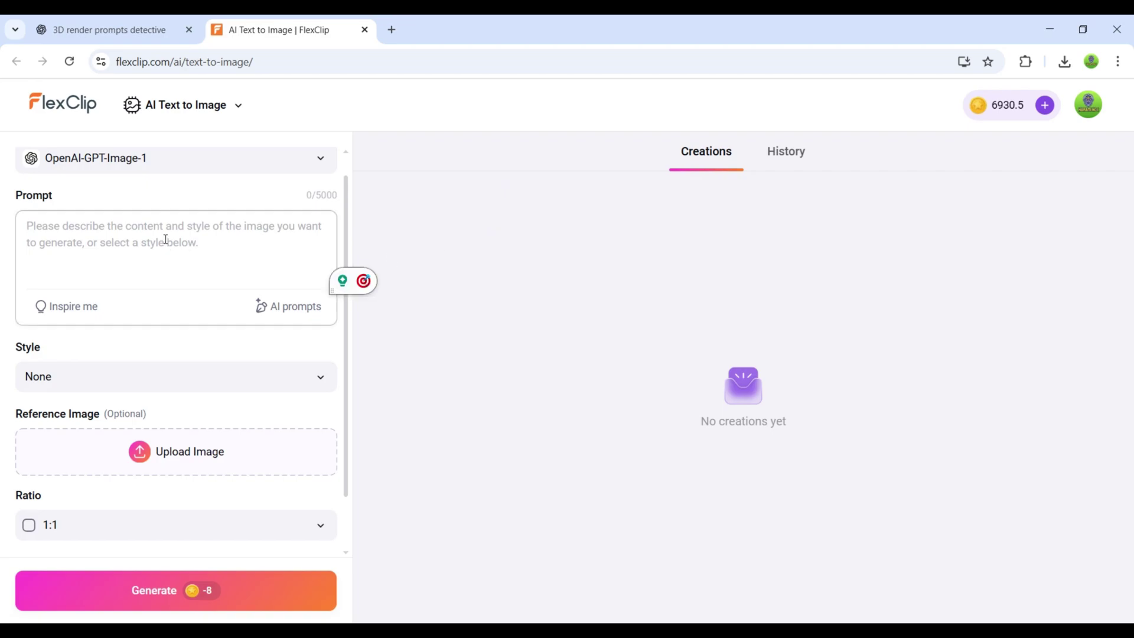
pyautogui.hotkey('ctrl', 'v')
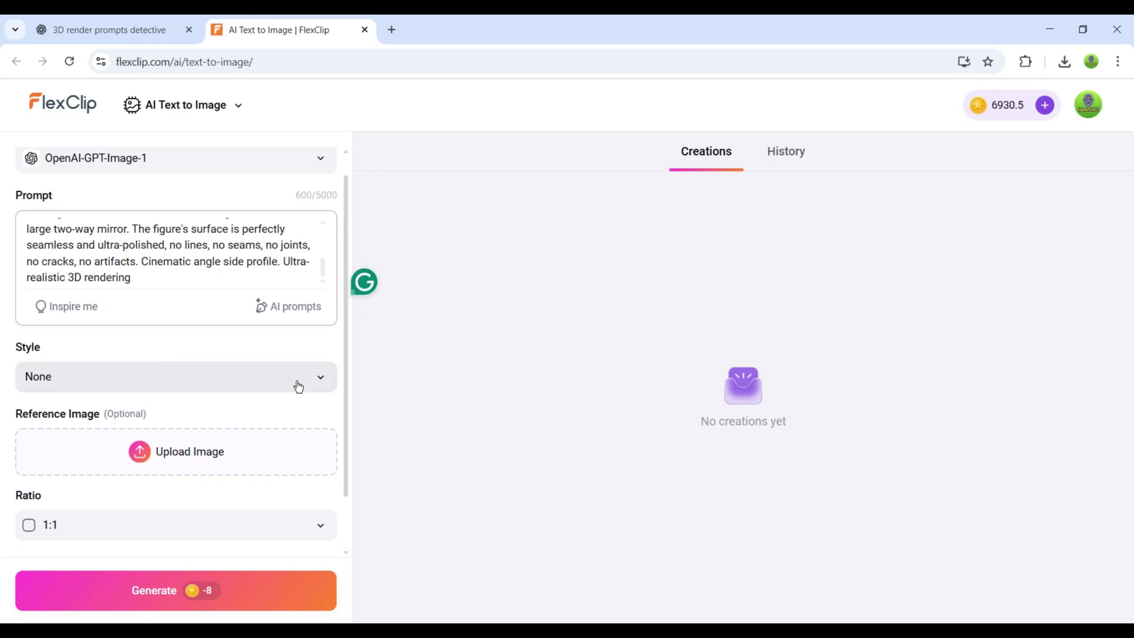
# Add a reference image, set the ratio to 3:2, and generate the image
pyautogui.click(301, 384)
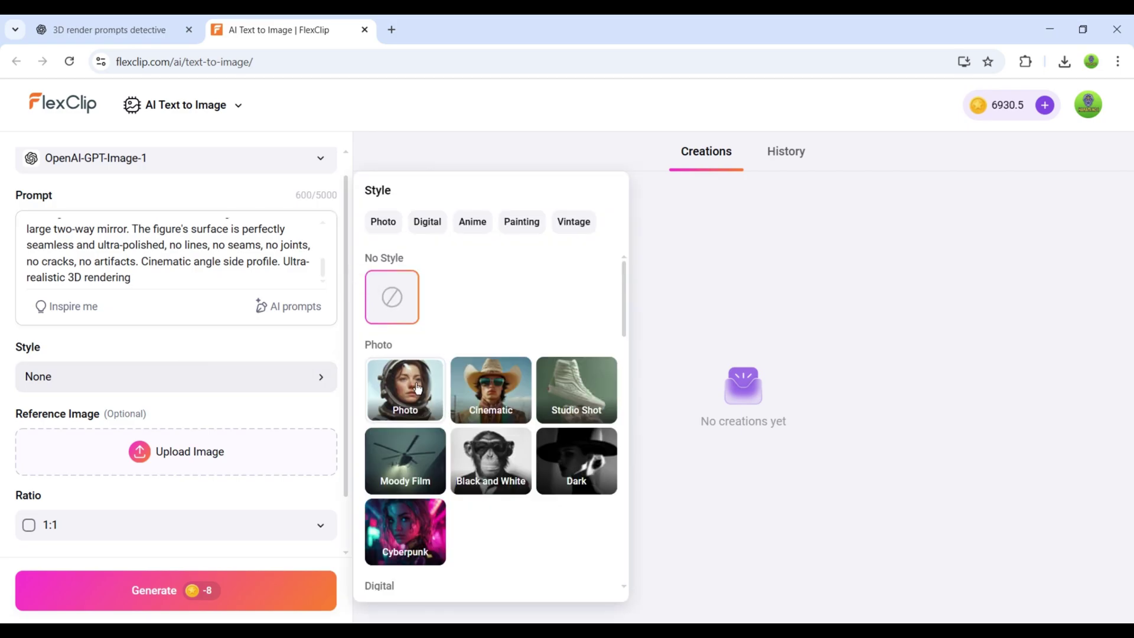
pyautogui.scroll(-2, 461, 335)
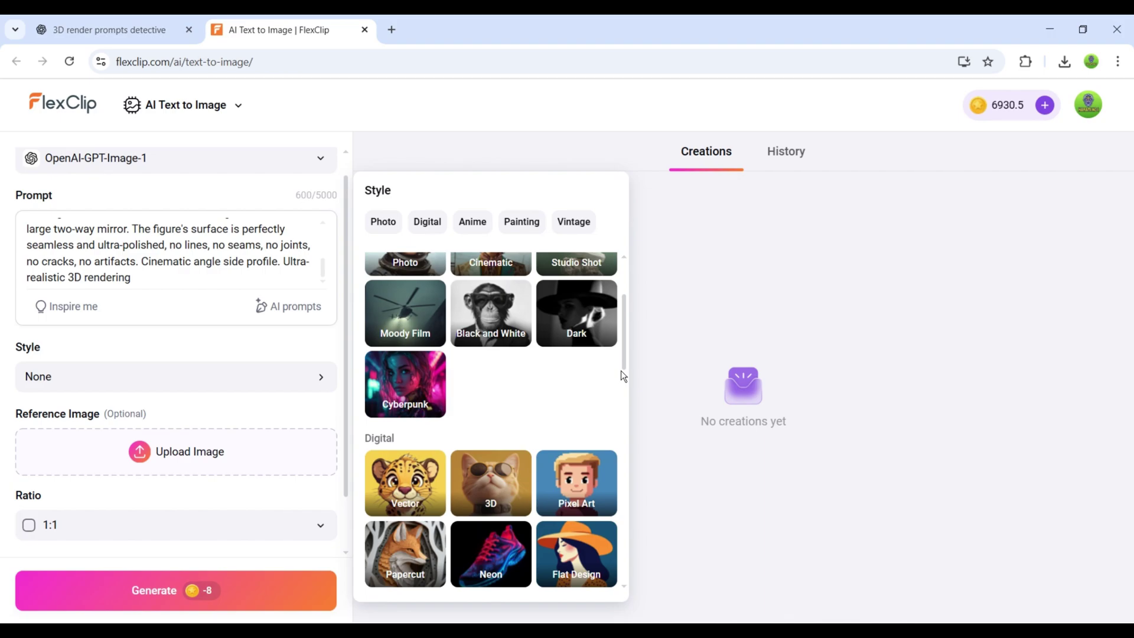
pyautogui.scroll(-3, 584, 387)
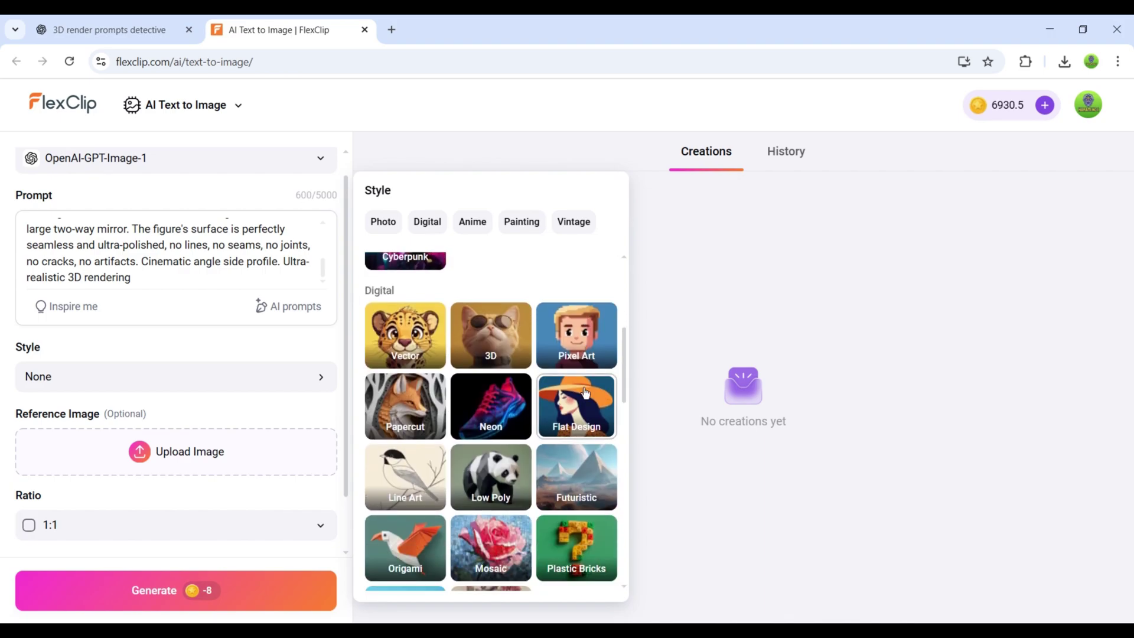
pyautogui.scroll(-4, 585, 393)
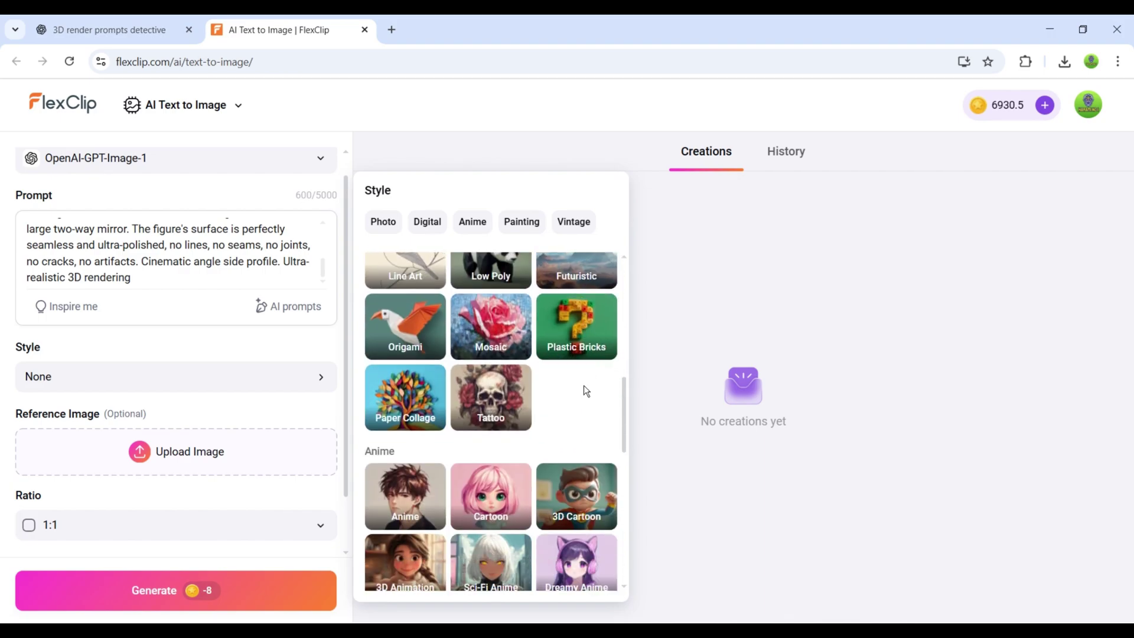
pyautogui.scroll(-1, 585, 391)
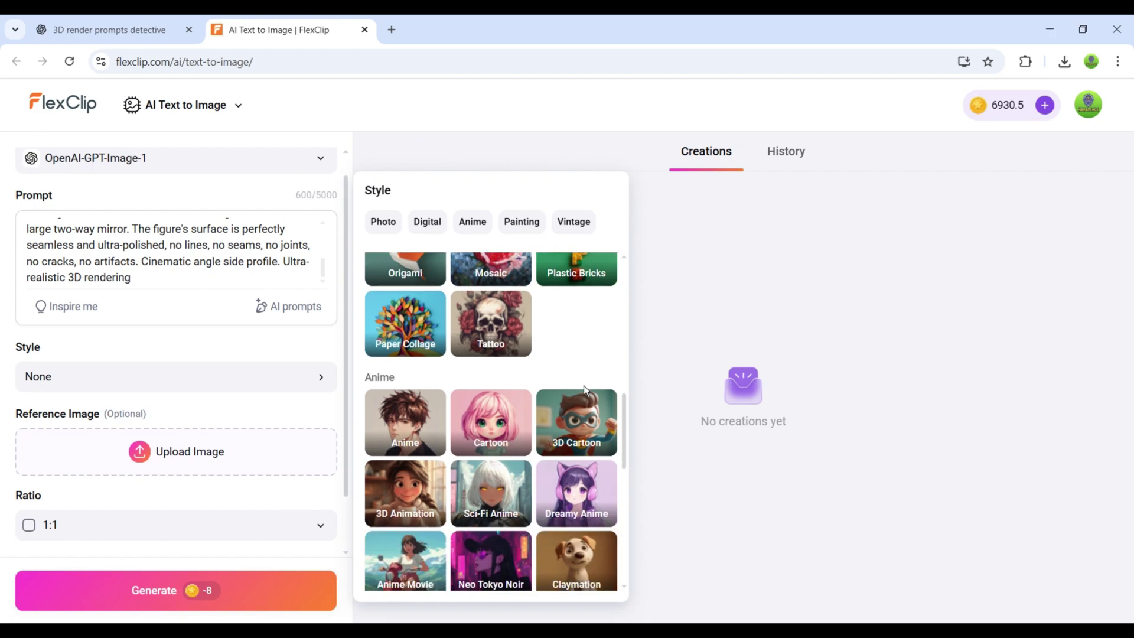
pyautogui.click(204, 457)
pyautogui.doubleClick(213, 152)
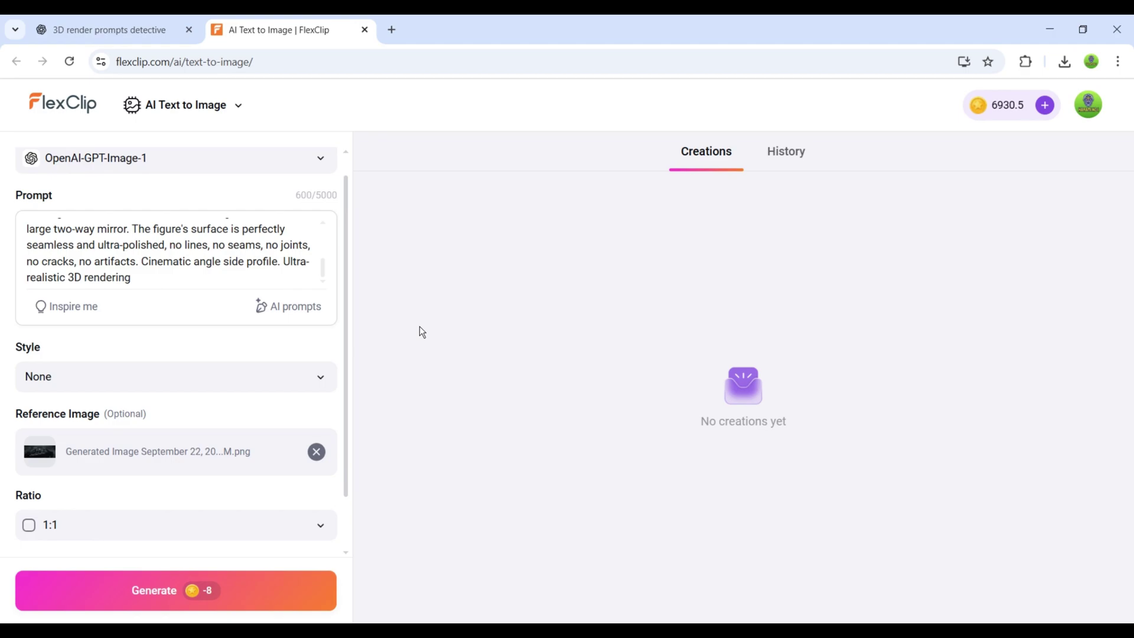
pyautogui.scroll(-1, 248, 502)
pyautogui.click(283, 463)
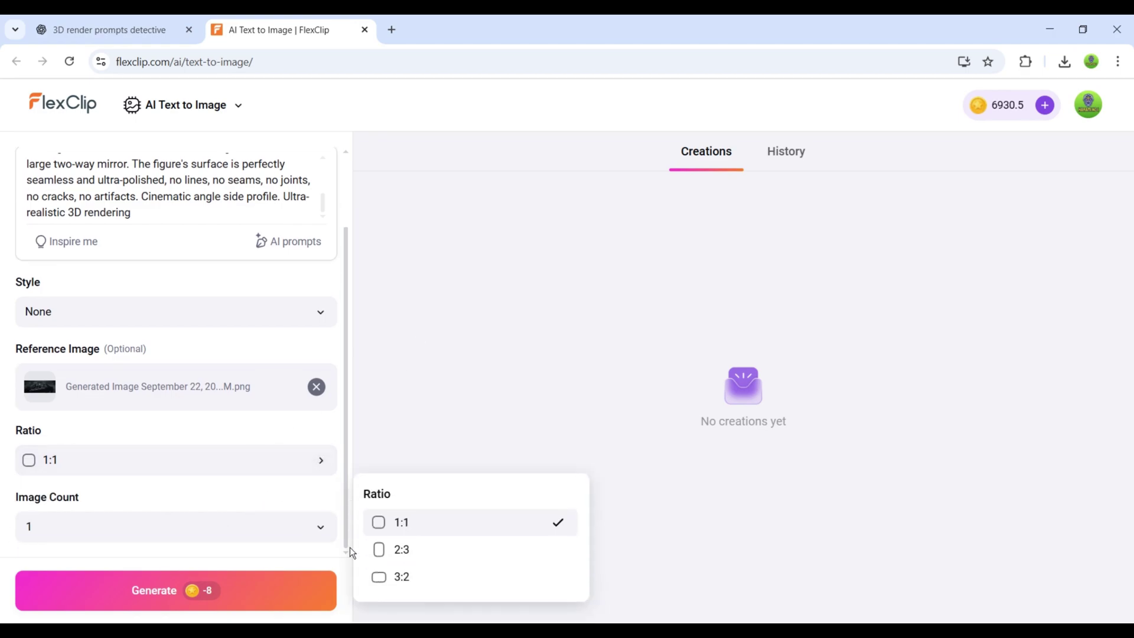
pyautogui.click(397, 583)
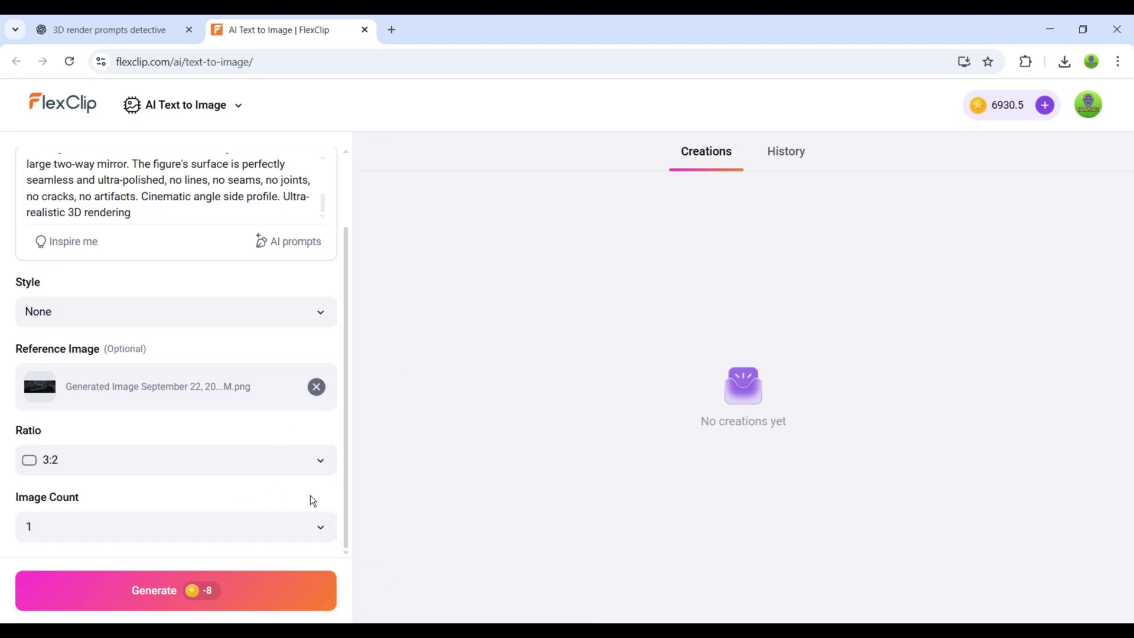
pyautogui.click(166, 594)
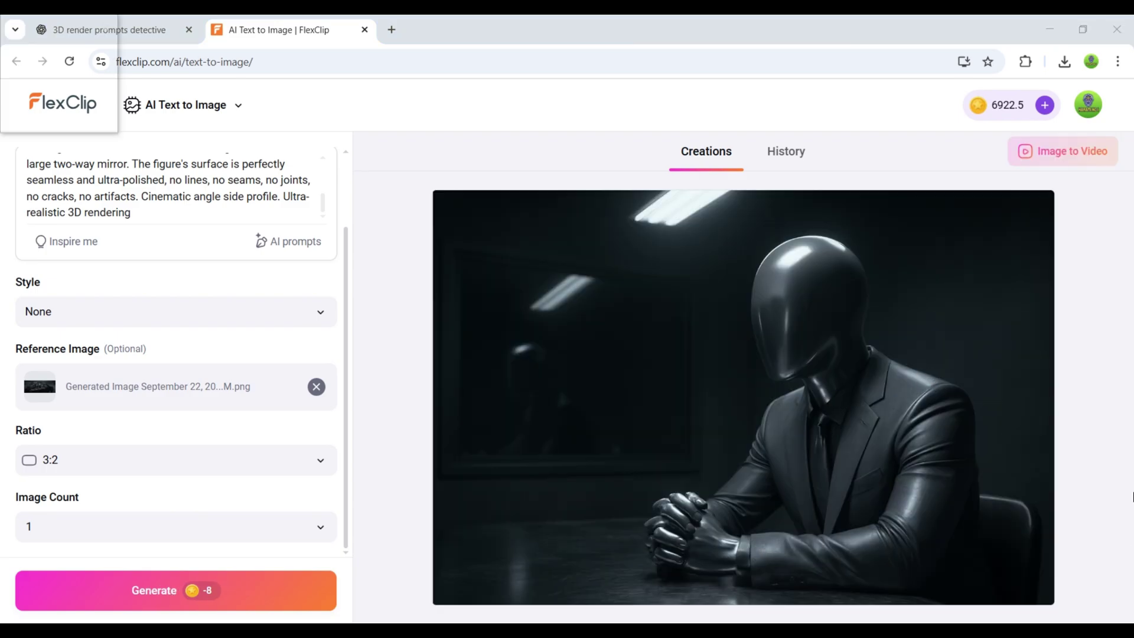
# Preview the generated interrogation image, then send it to Image to Video
pyautogui.click(945, 322)
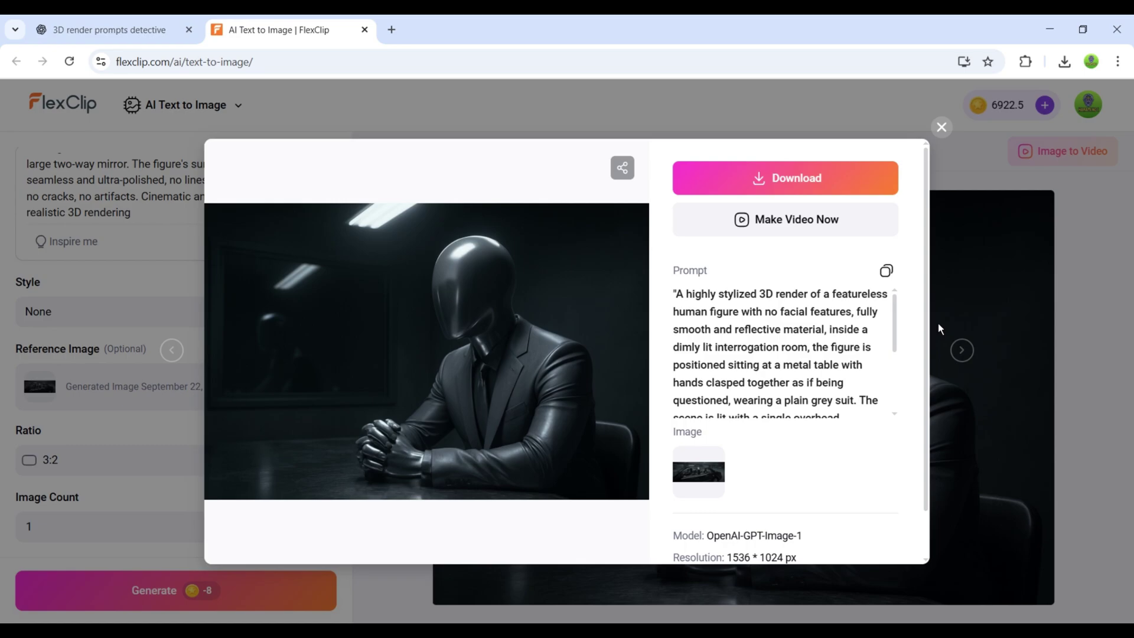
pyautogui.scroll(-5, 684, 356)
pyautogui.scroll(5, 677, 372)
pyautogui.press('Escape')
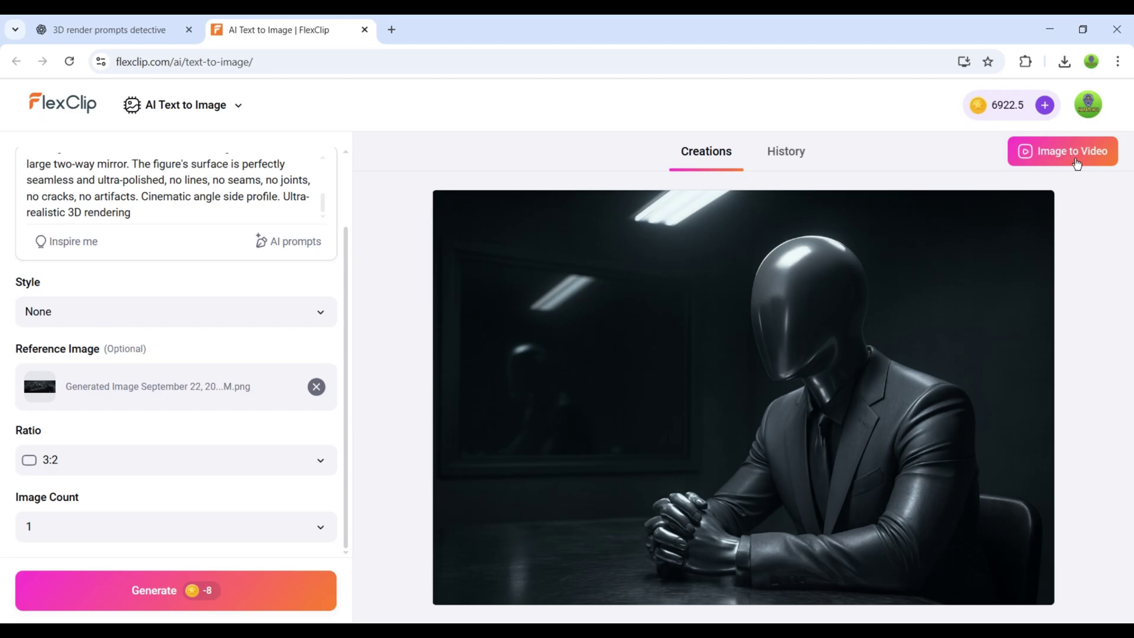
pyautogui.click(1066, 158)
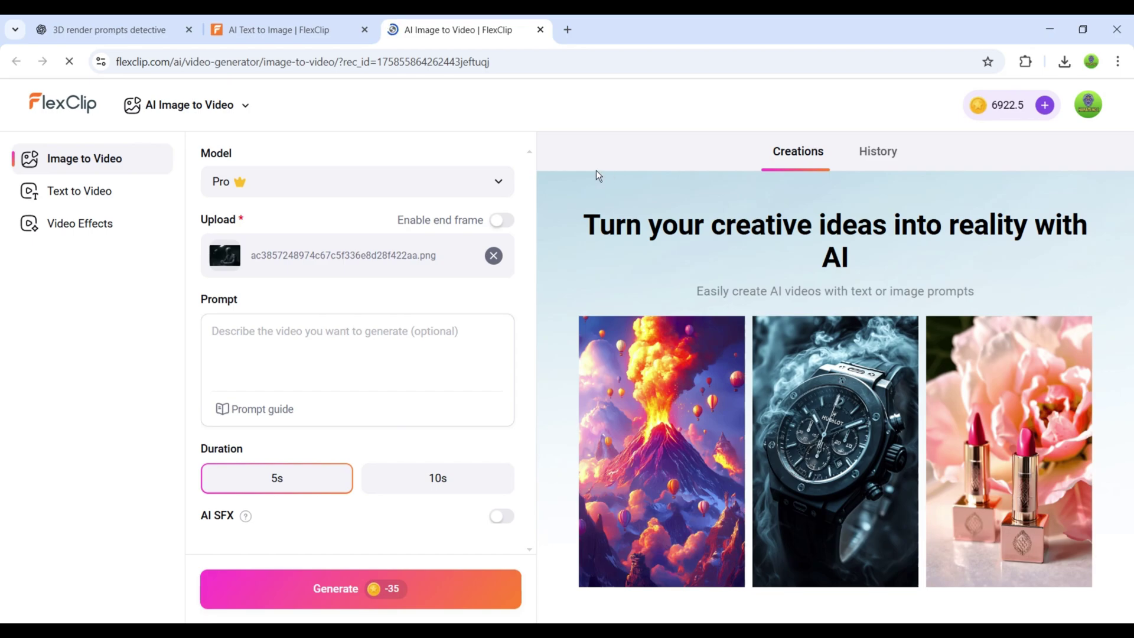
# Replace the Pro video model with Ultra, at 60 credits per generation
pyautogui.click(493, 183)
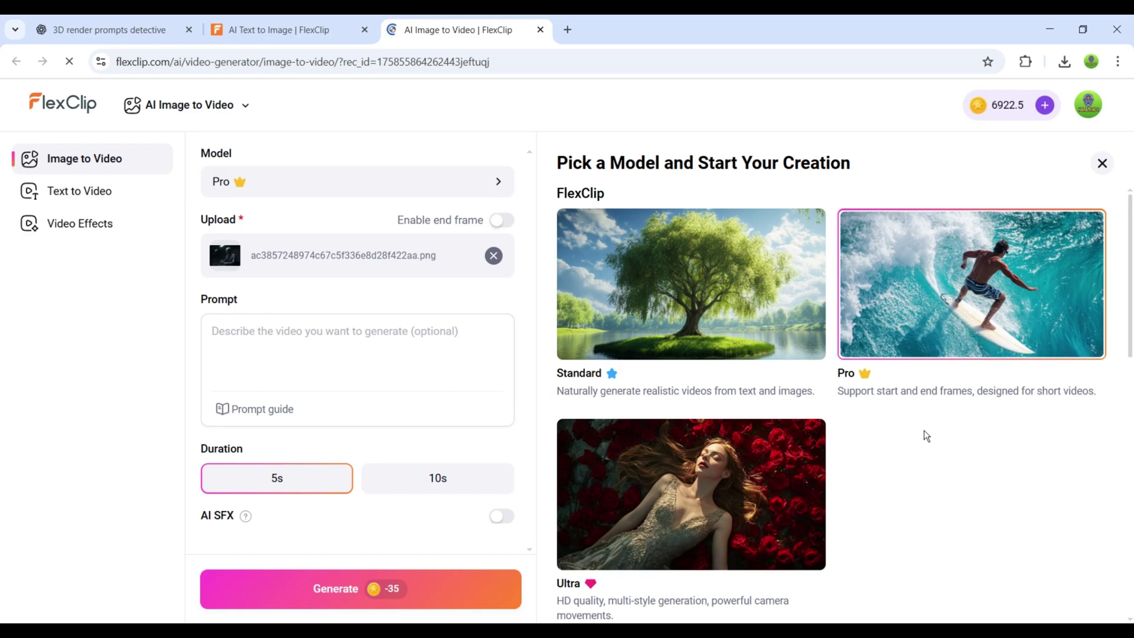
pyautogui.scroll(-4, 1069, 382)
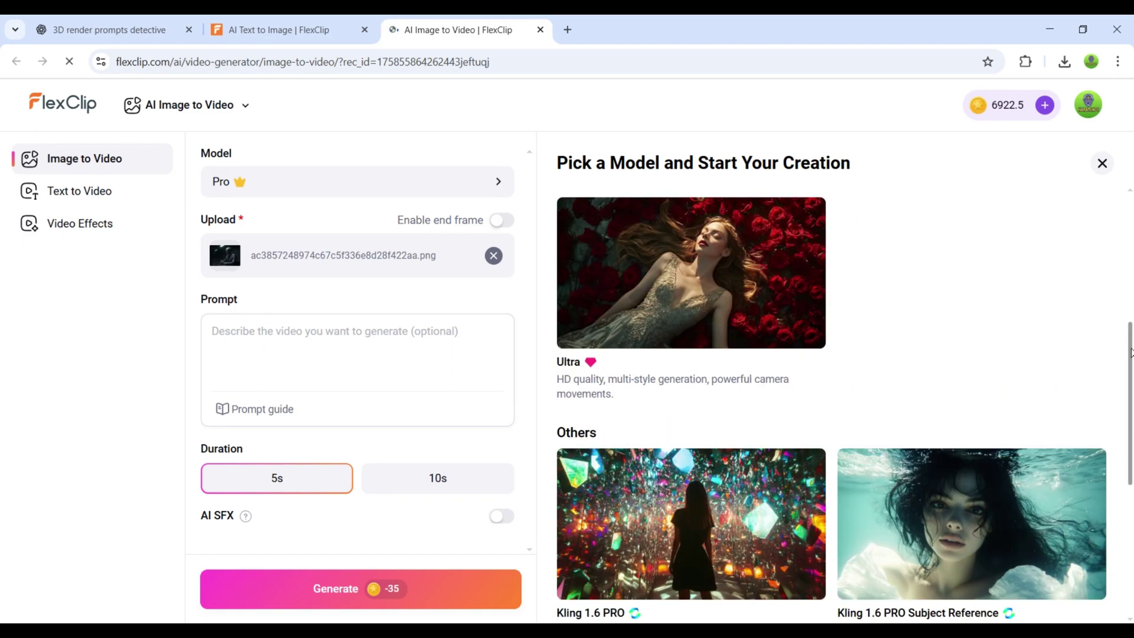
pyautogui.scroll(-7, 1052, 394)
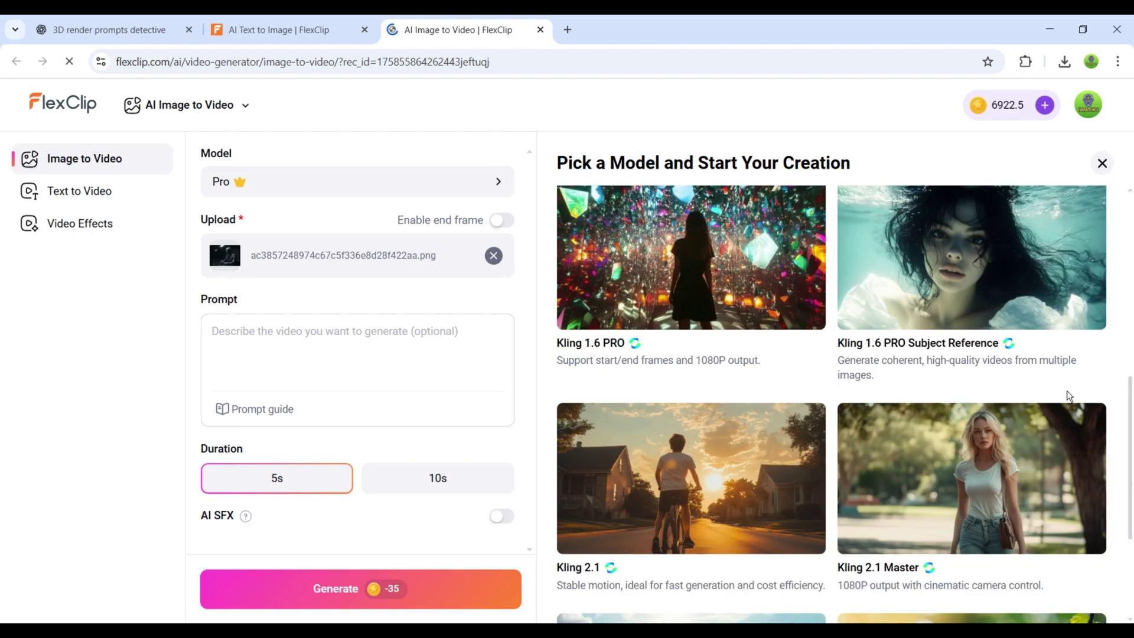
pyautogui.scroll(-1, 1067, 394)
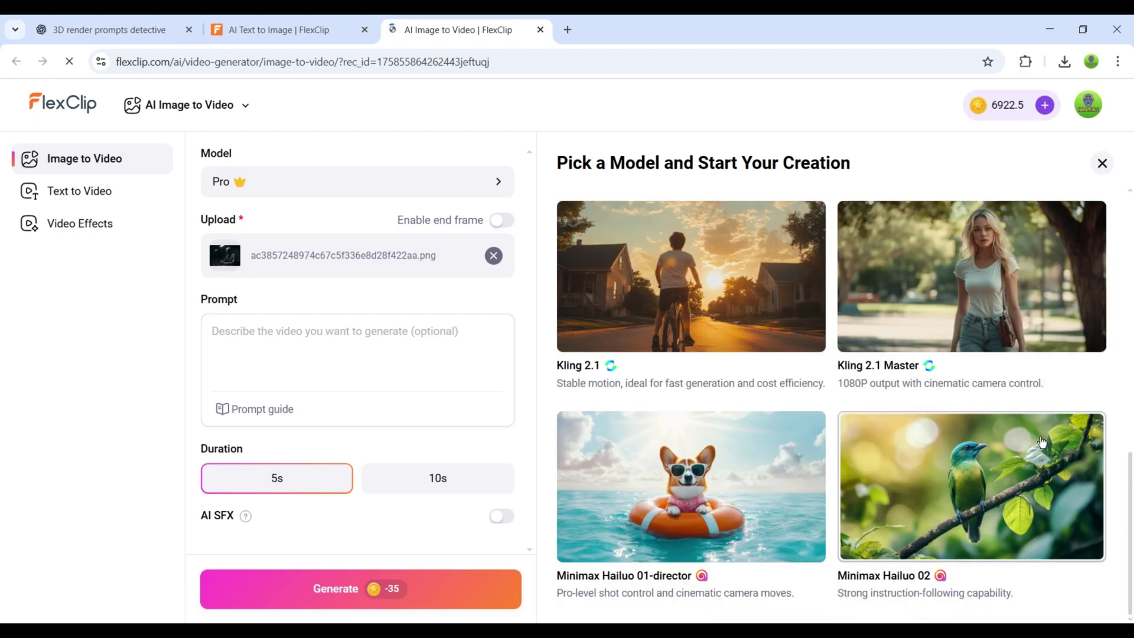
pyautogui.scroll(8, 1026, 452)
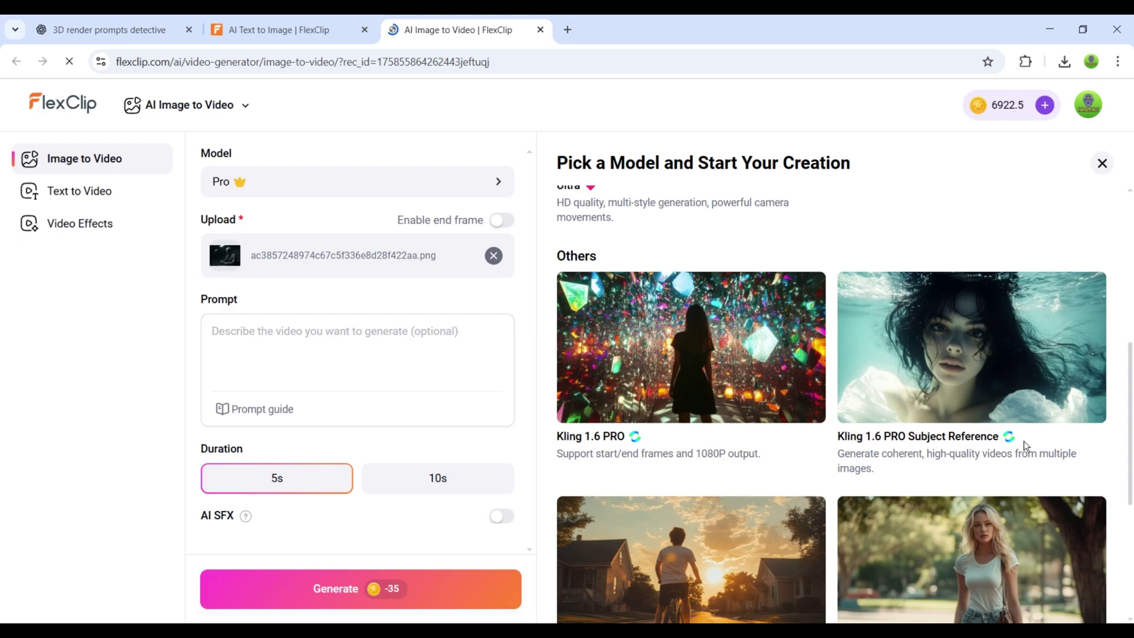
pyautogui.scroll(3, 1000, 382)
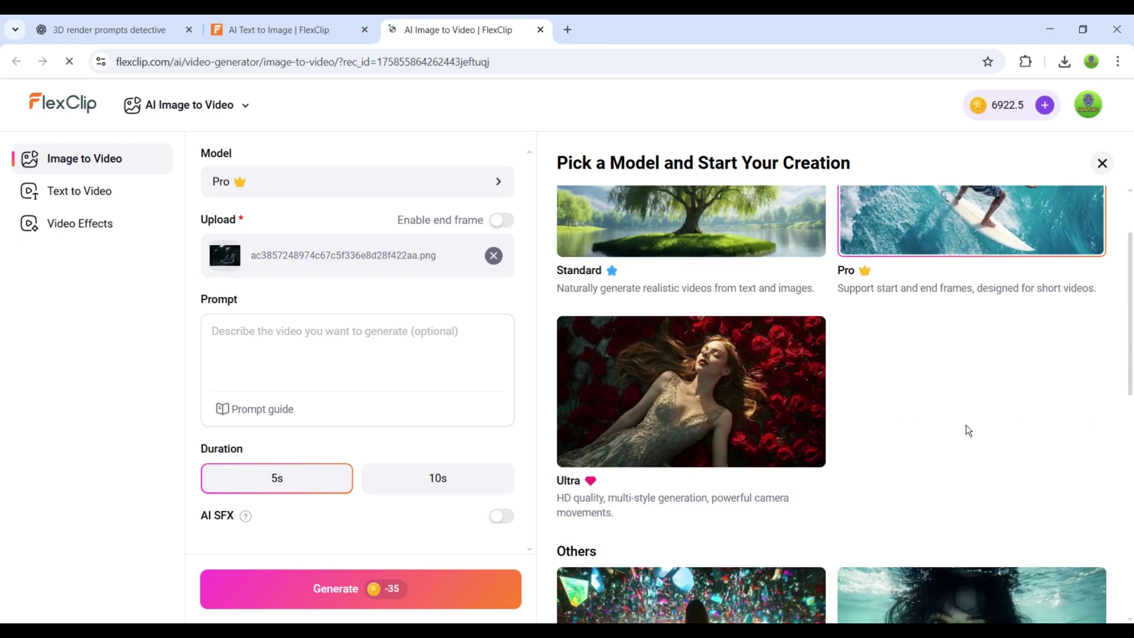
pyautogui.click(768, 388)
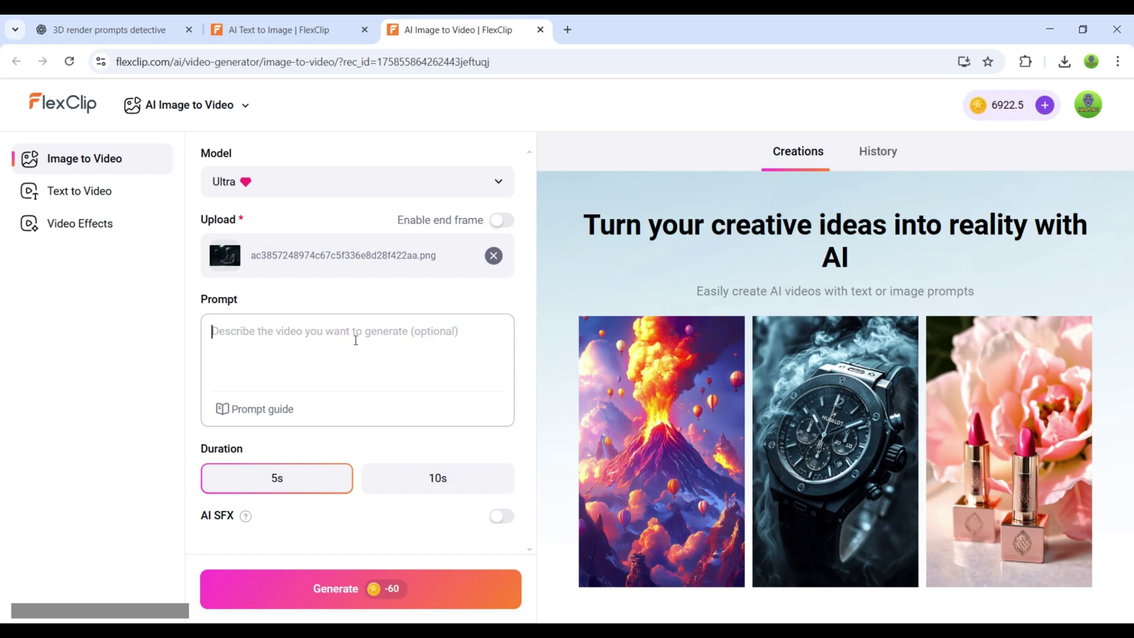
# Paste the slow-leftward-camera motion prompt, enable AI SFX, and generate the 5s video
pyautogui.write('Add natural character movements like small gestures or the characters slightly shifting while the camera slowly moves to the left')
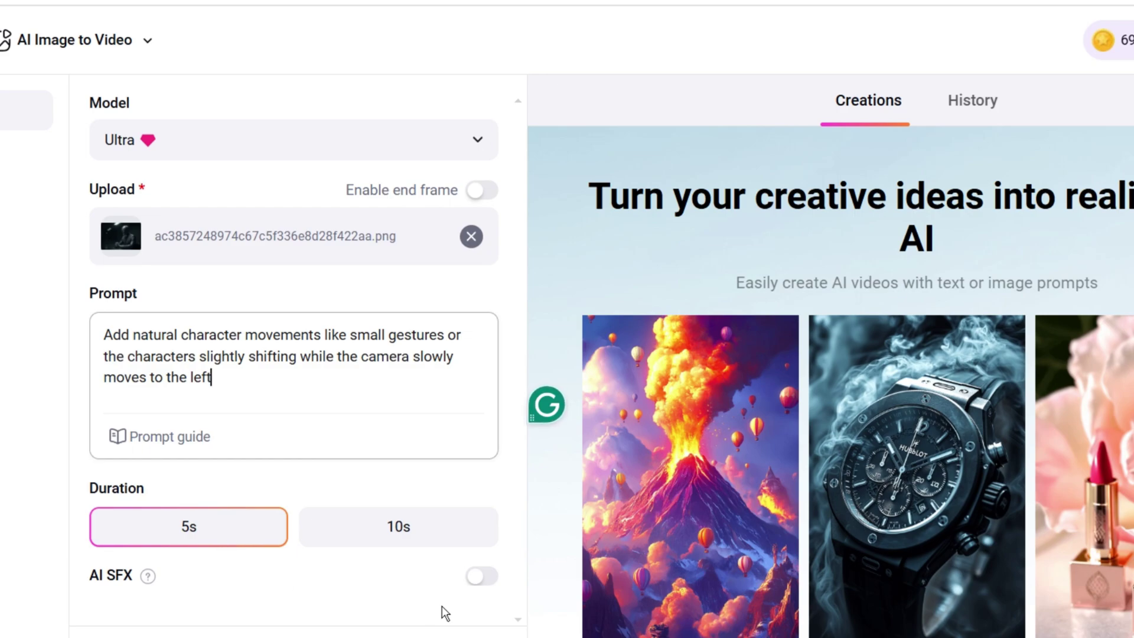
pyautogui.click(481, 577)
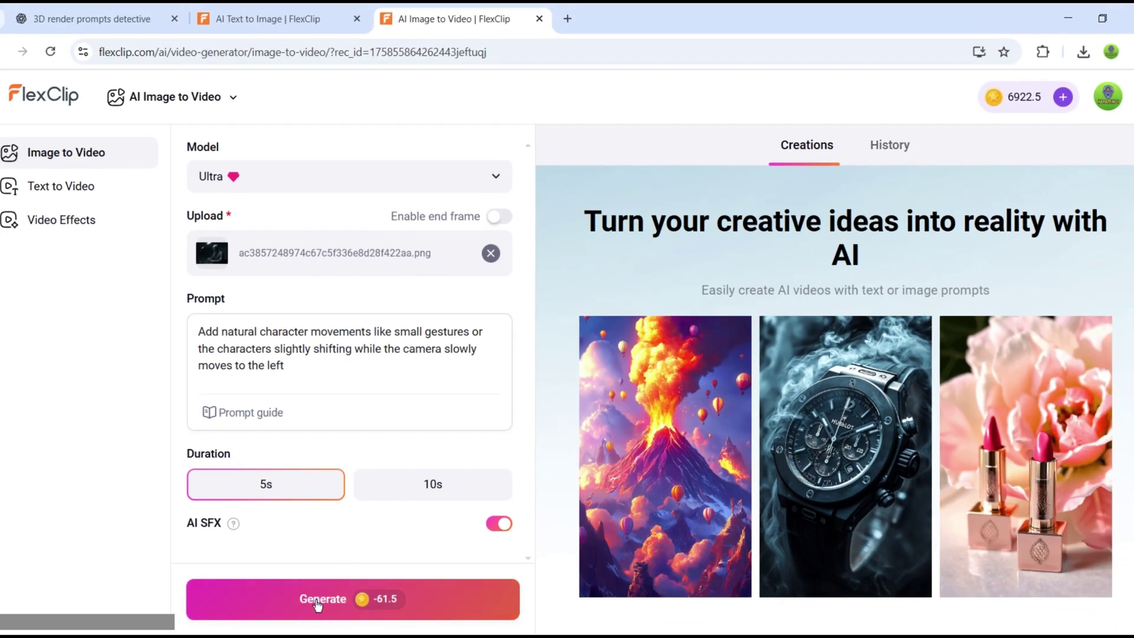
pyautogui.click(318, 603)
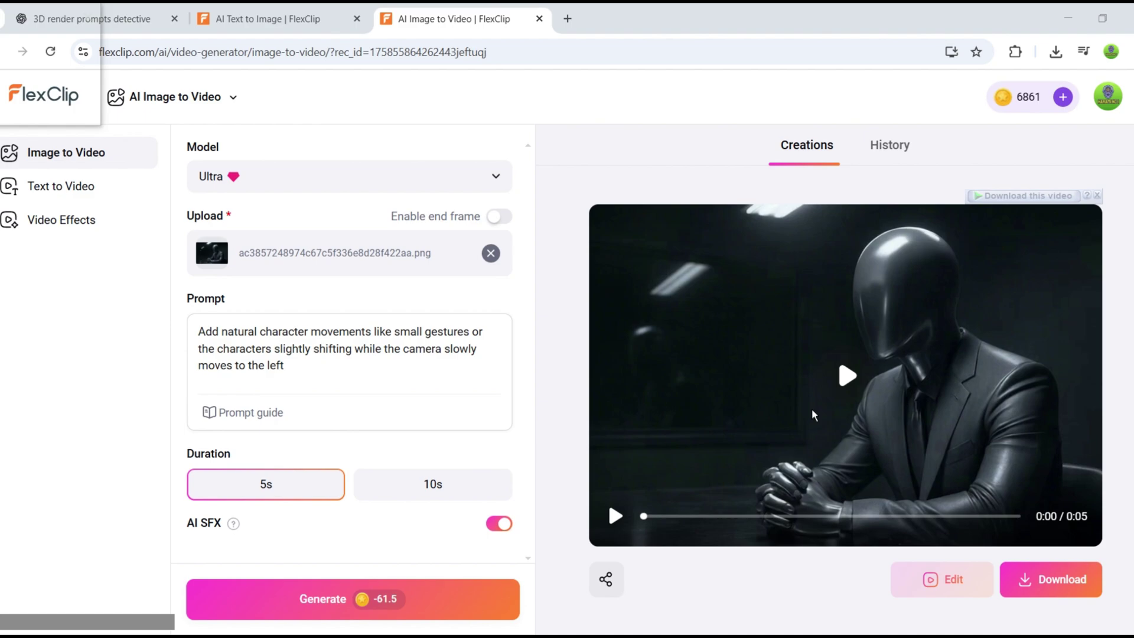
# Play the 5-second suited-figure clip and download it as a 5.3 MB MP4
pyautogui.click(841, 378)
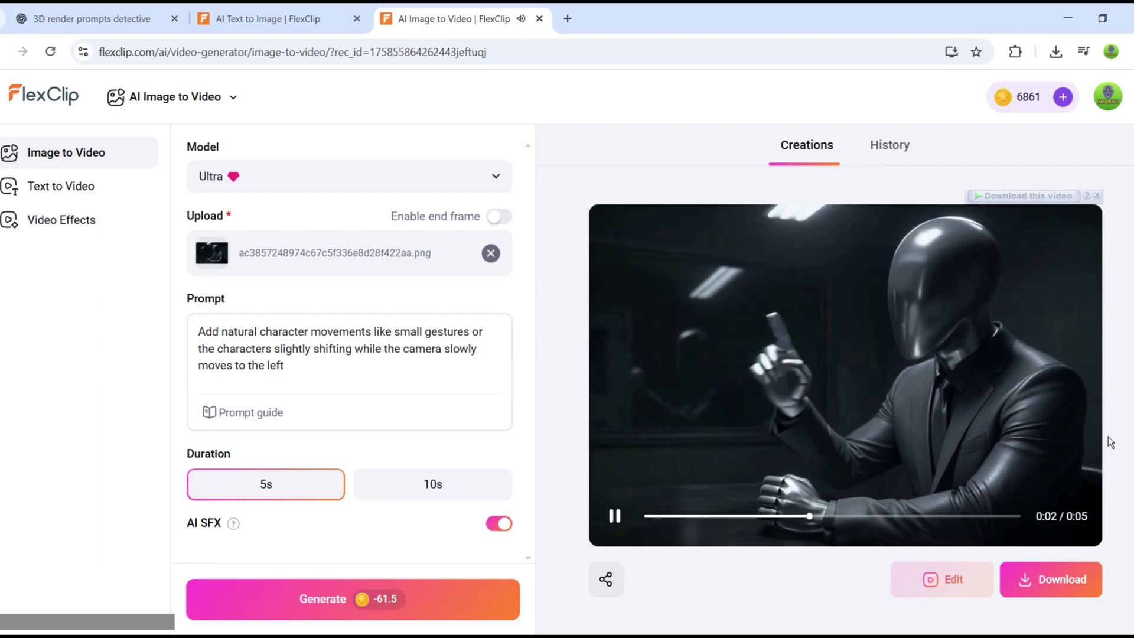
pyautogui.click(1032, 578)
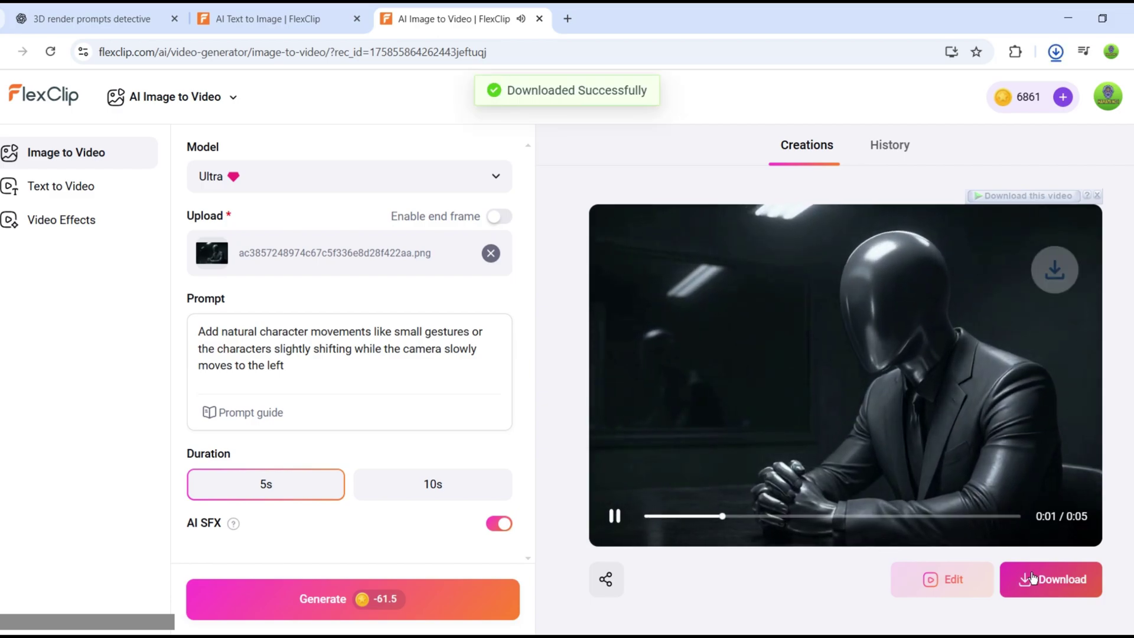
pyautogui.click(615, 517)
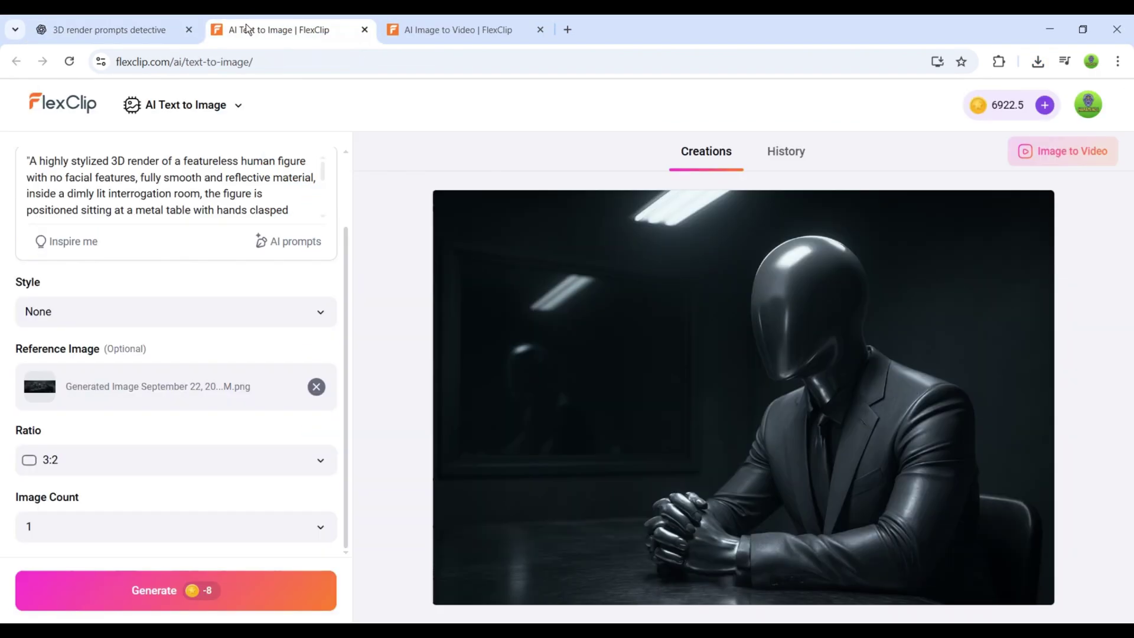
# Replace the prompt with the detective-office one, swap in the new PNG, and generate
pyautogui.hotkey('ctrl', 'a')
pyautogui.hotkey('ctrl', 'v')
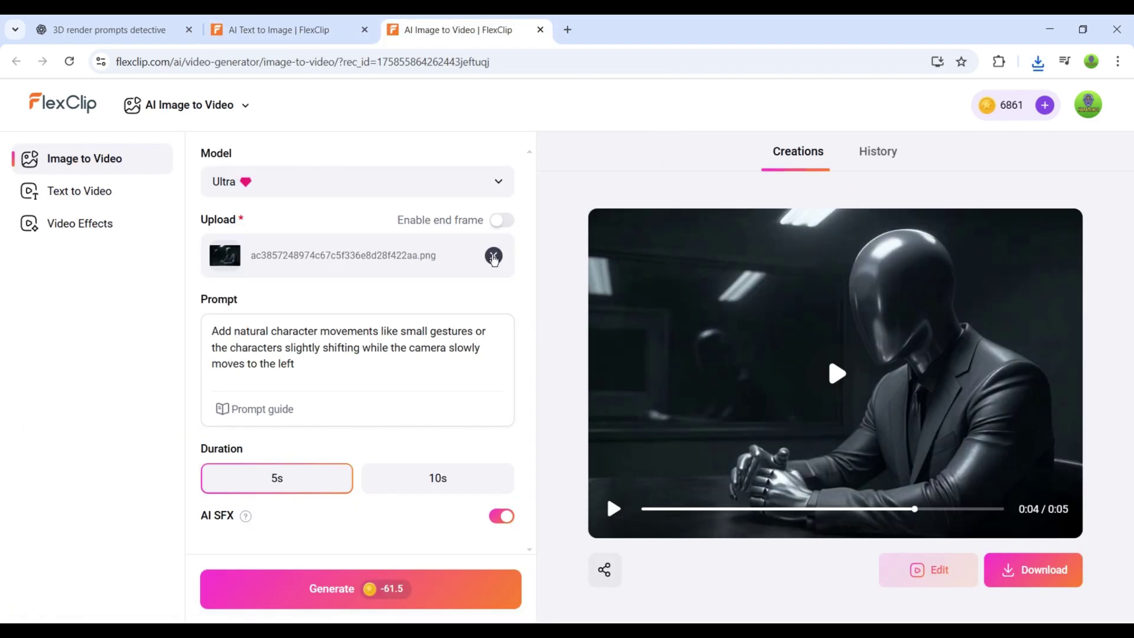
pyautogui.click(493, 255)
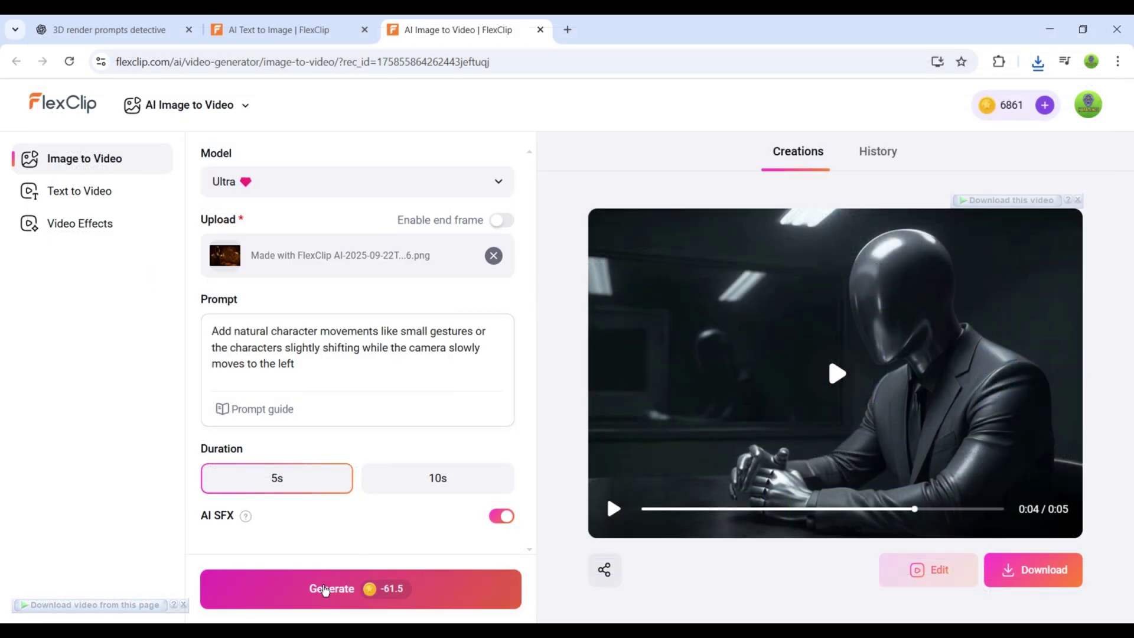
pyautogui.click(325, 589)
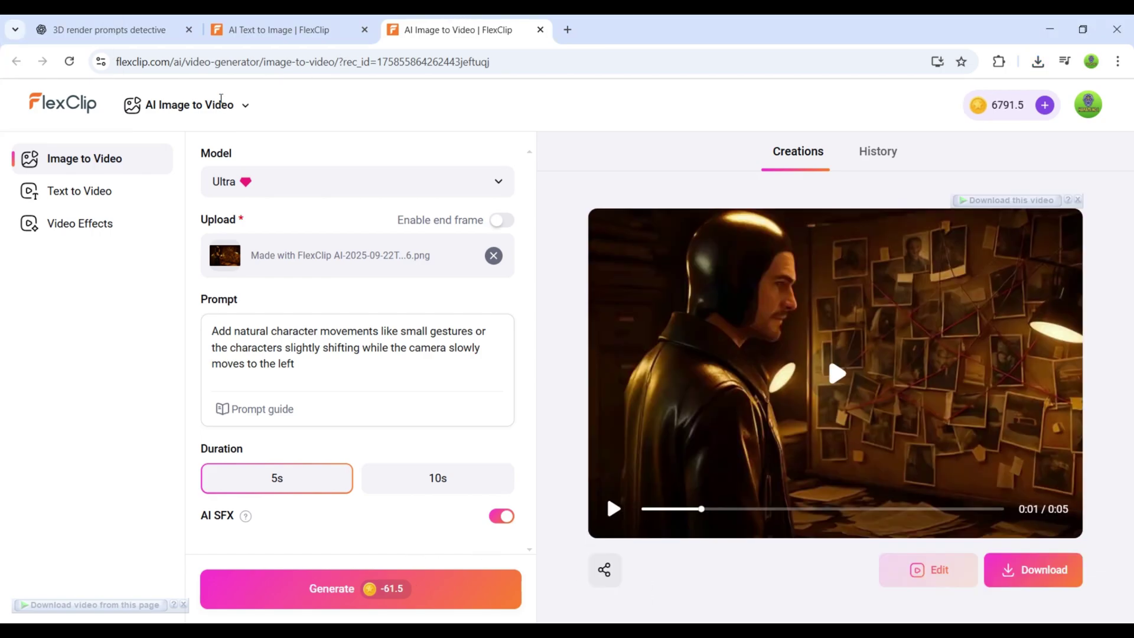
pyautogui.moveTo(203, 112)
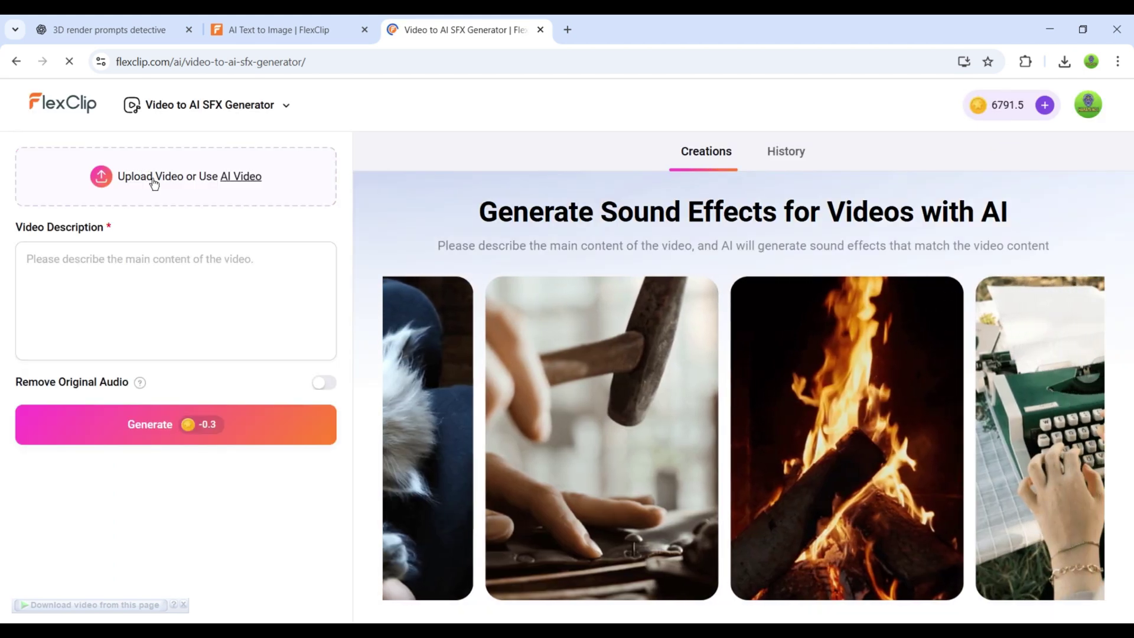
# Upload the newly downloaded detective-office clip to the Video to AI SFX Generator
pyautogui.click(153, 179)
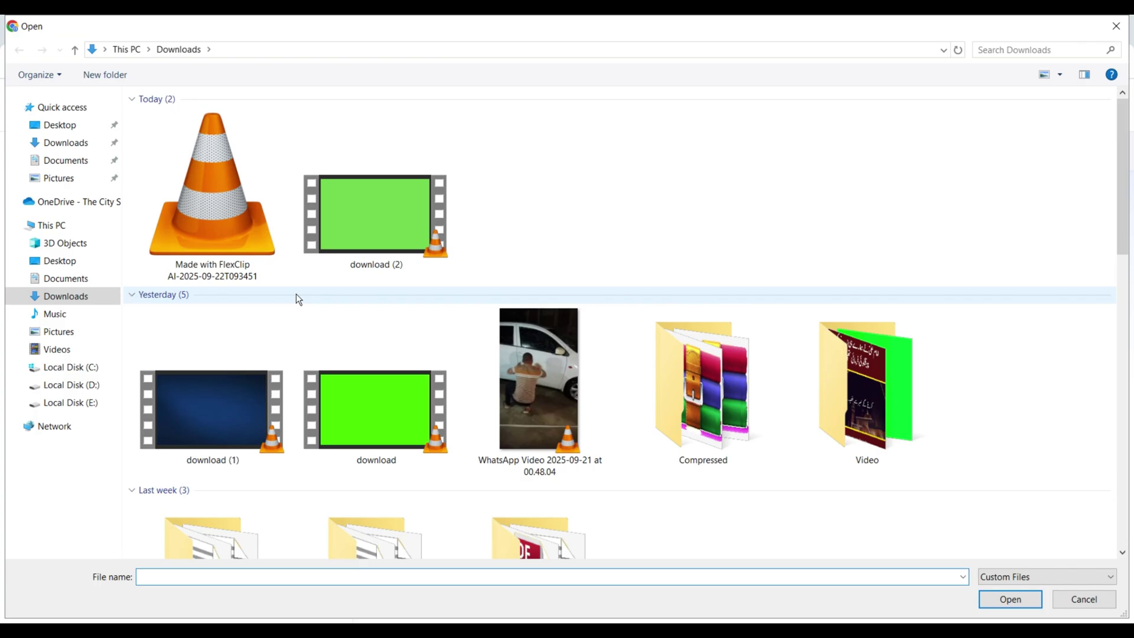
pyautogui.click(185, 197)
pyautogui.doubleClick(185, 197)
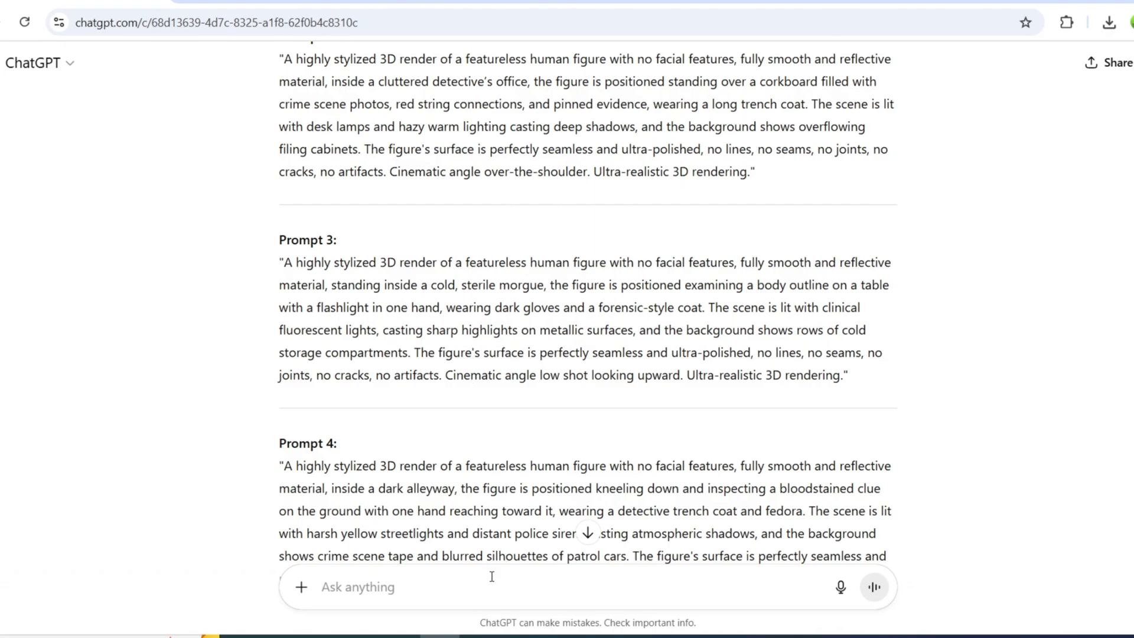
# Ask ChatGPT to create a voiceover script that fits the 5 prompts, then read the reply
pyautogui.write('C')
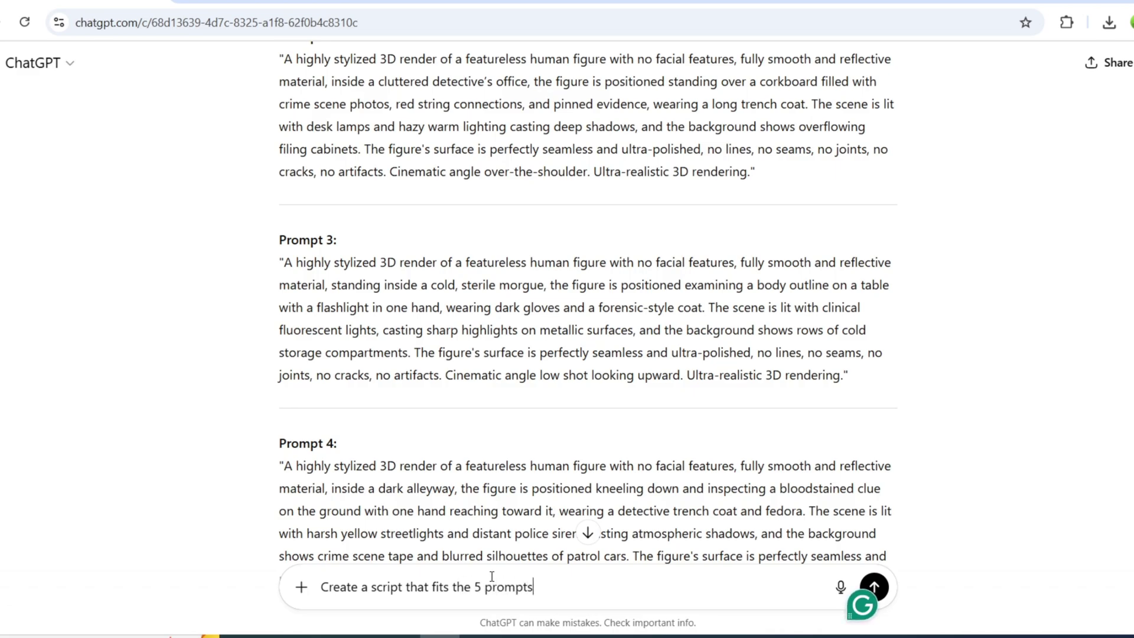
pyautogui.press('Return')
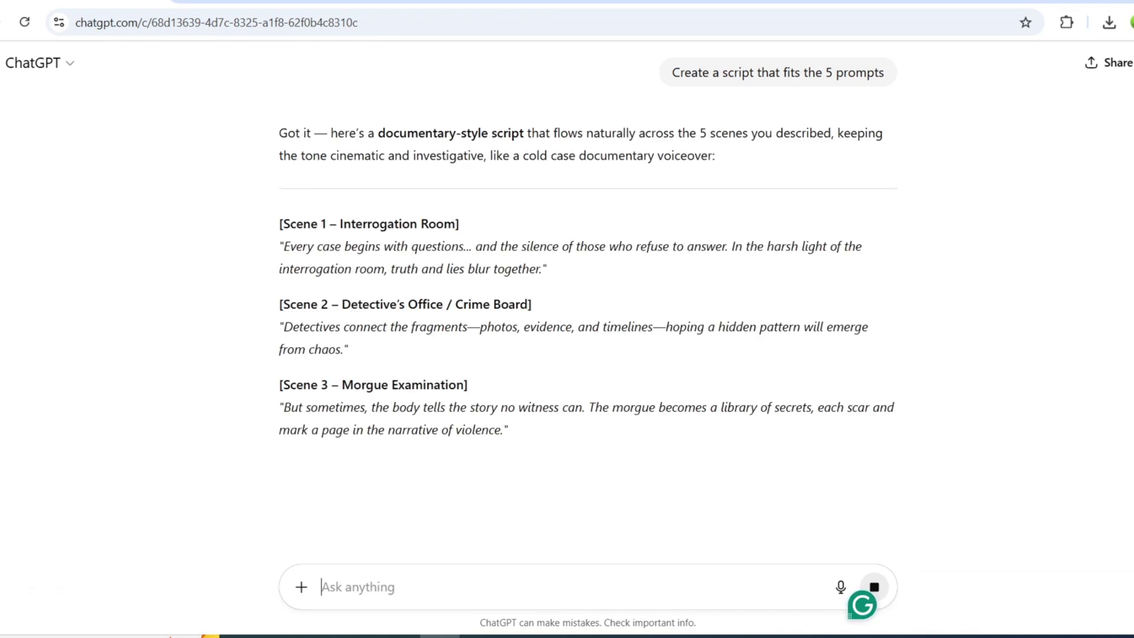
pyautogui.scroll(3, 1002, 394)
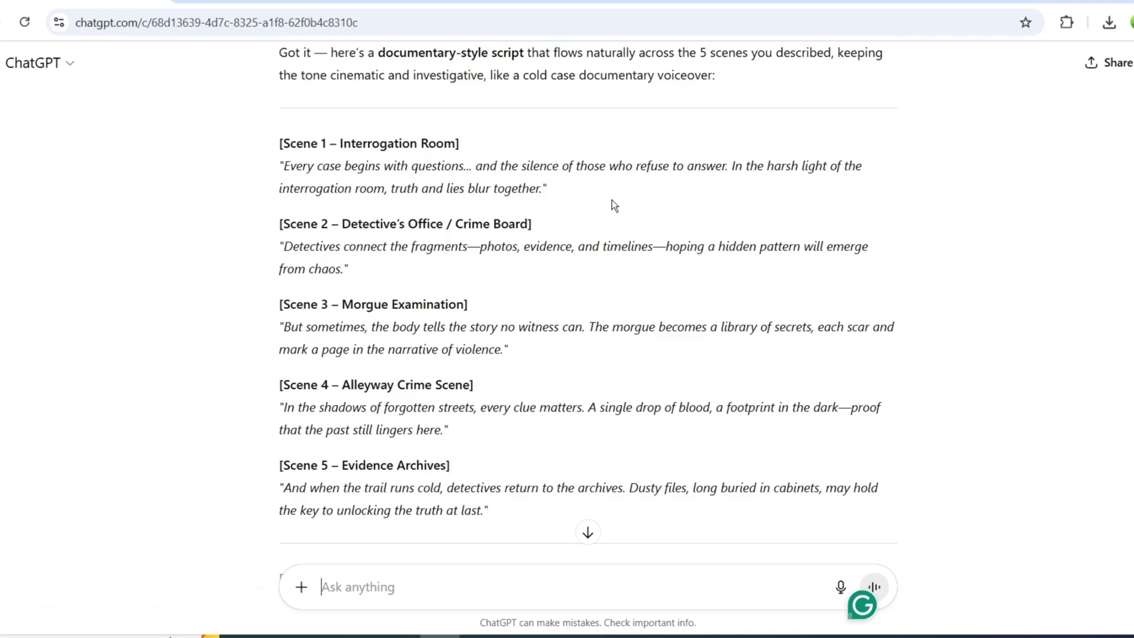
# Upload 1.mp4 to the FlexClip project and add the interrogation clip as the first scene
pyautogui.click(281, 13)
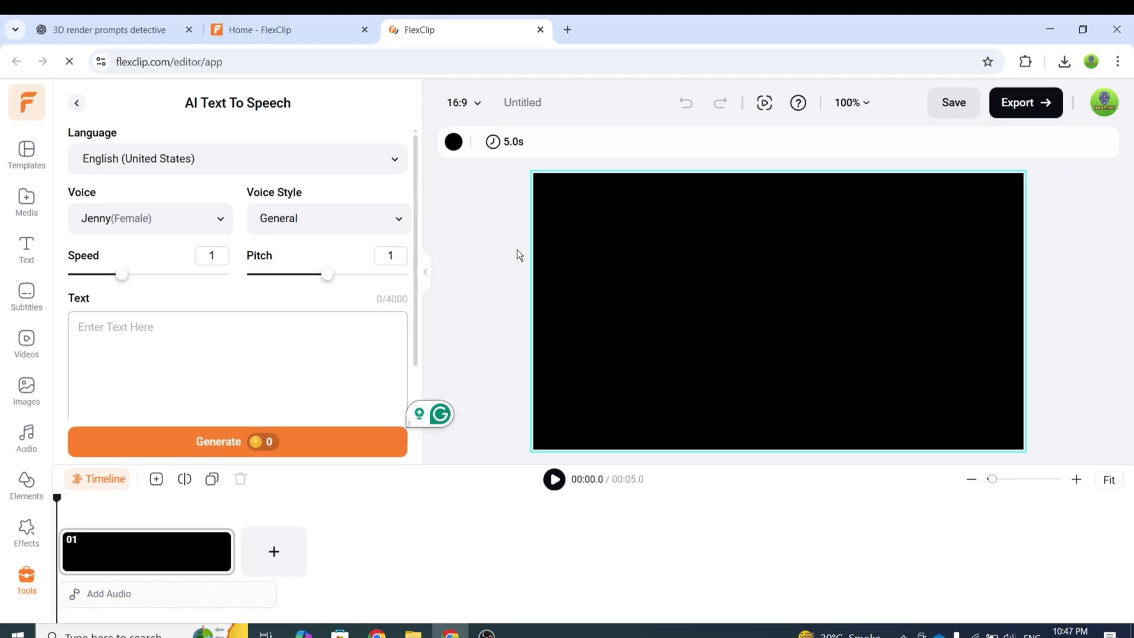
pyautogui.click(29, 201)
pyautogui.click(167, 111)
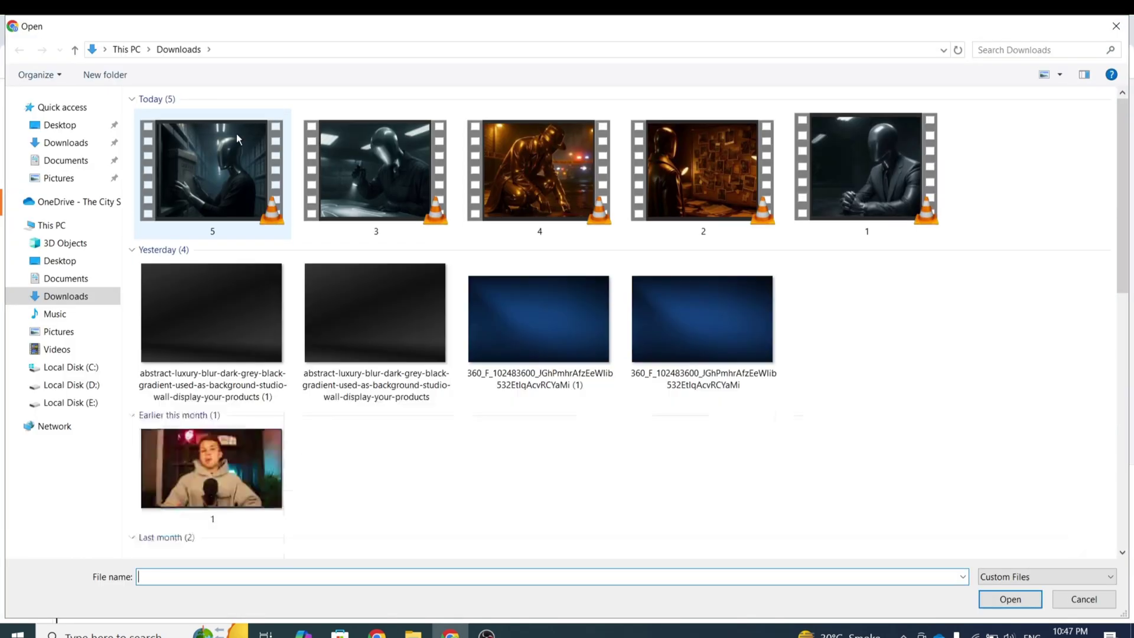
pyautogui.doubleClick(268, 345)
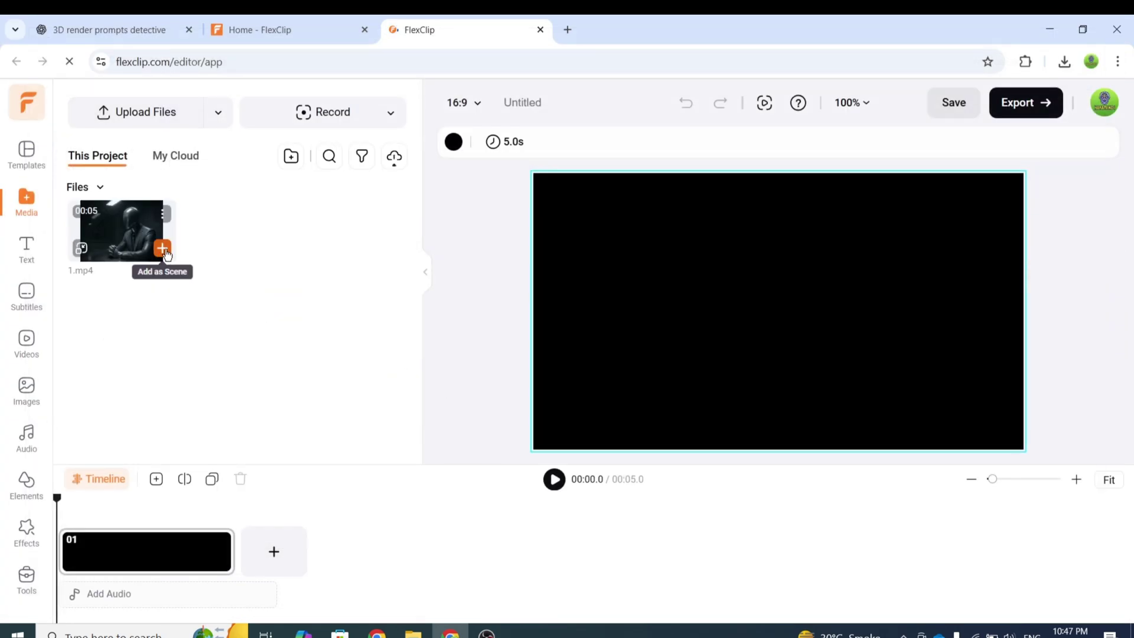
pyautogui.click(163, 250)
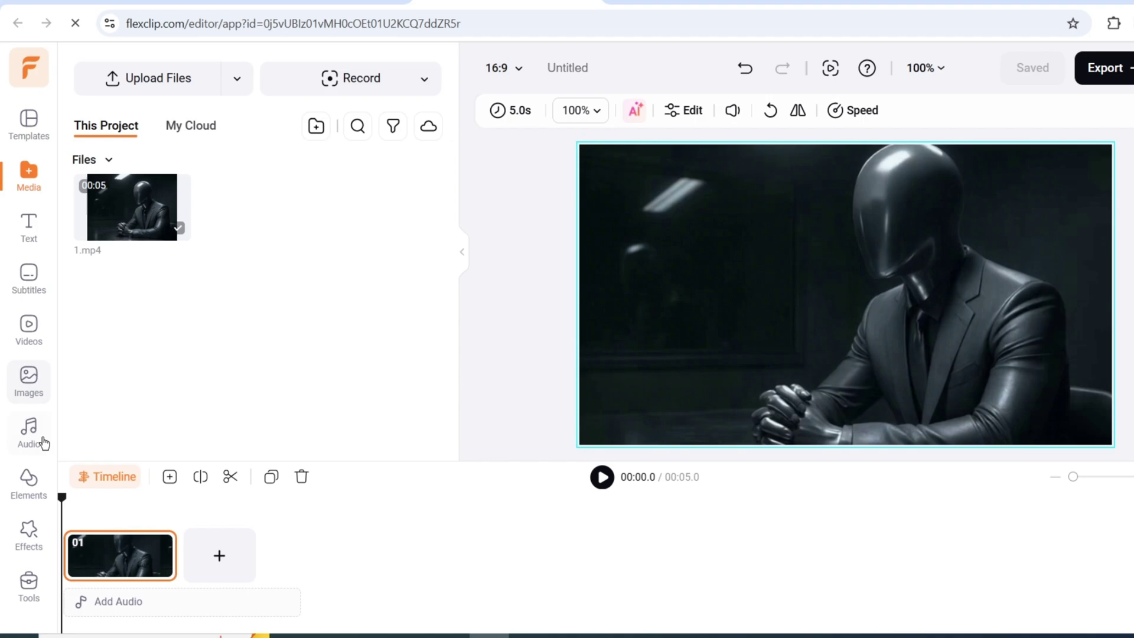
# Set AI Text to Speech to English (US) with Adam Multilingual (Male), then select ChatGPT's Scene 1 text
pyautogui.click(29, 588)
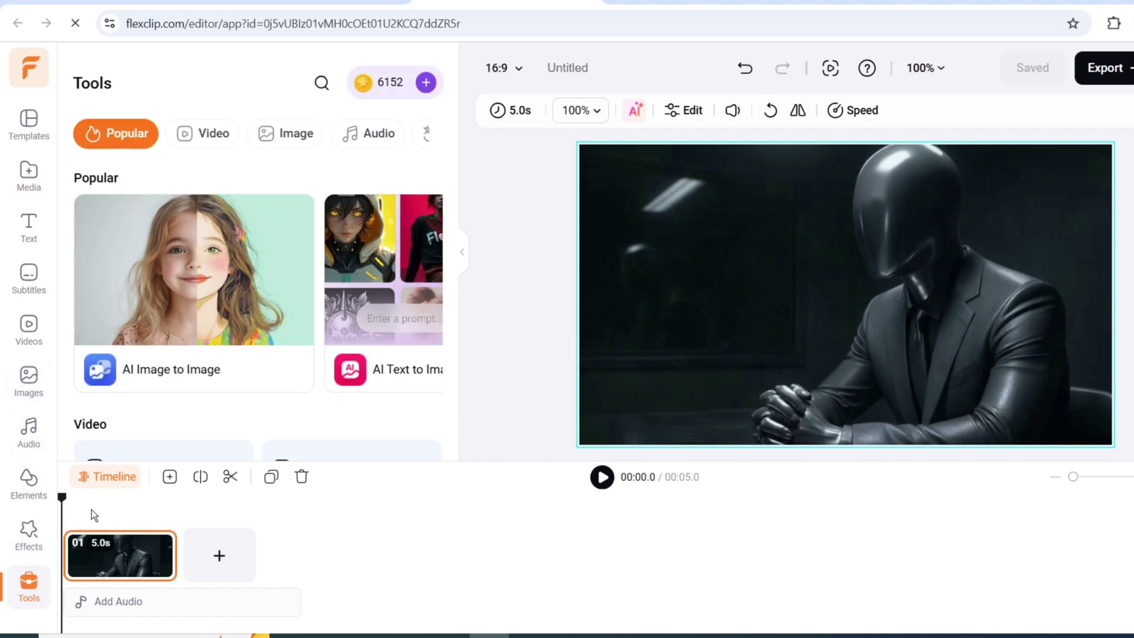
pyautogui.click(370, 137)
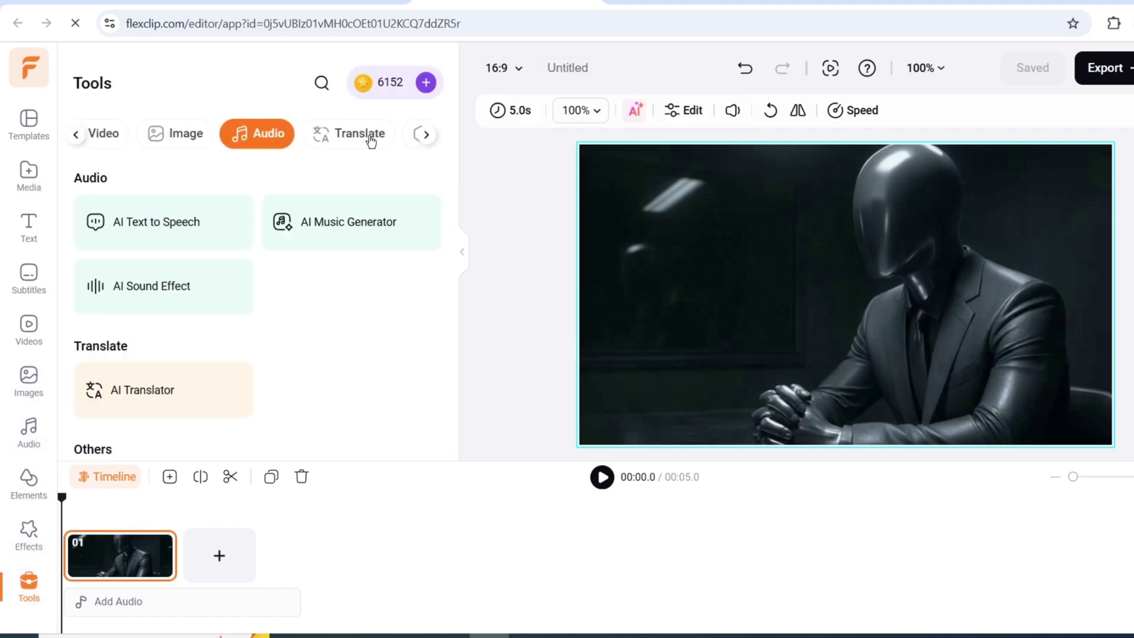
pyautogui.click(144, 231)
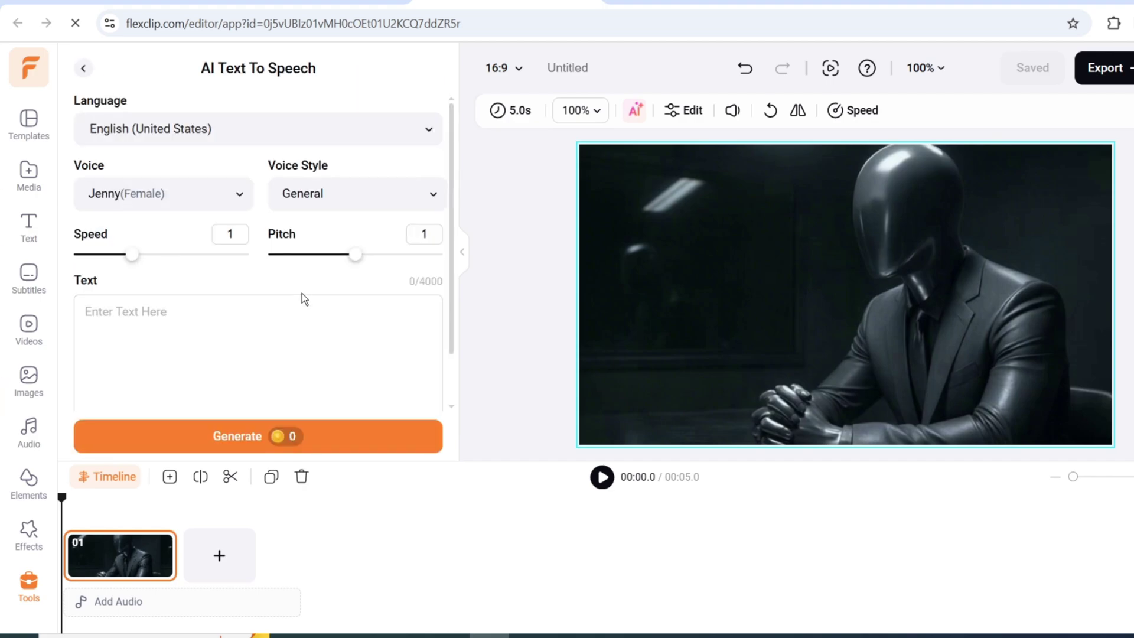
pyautogui.click(371, 134)
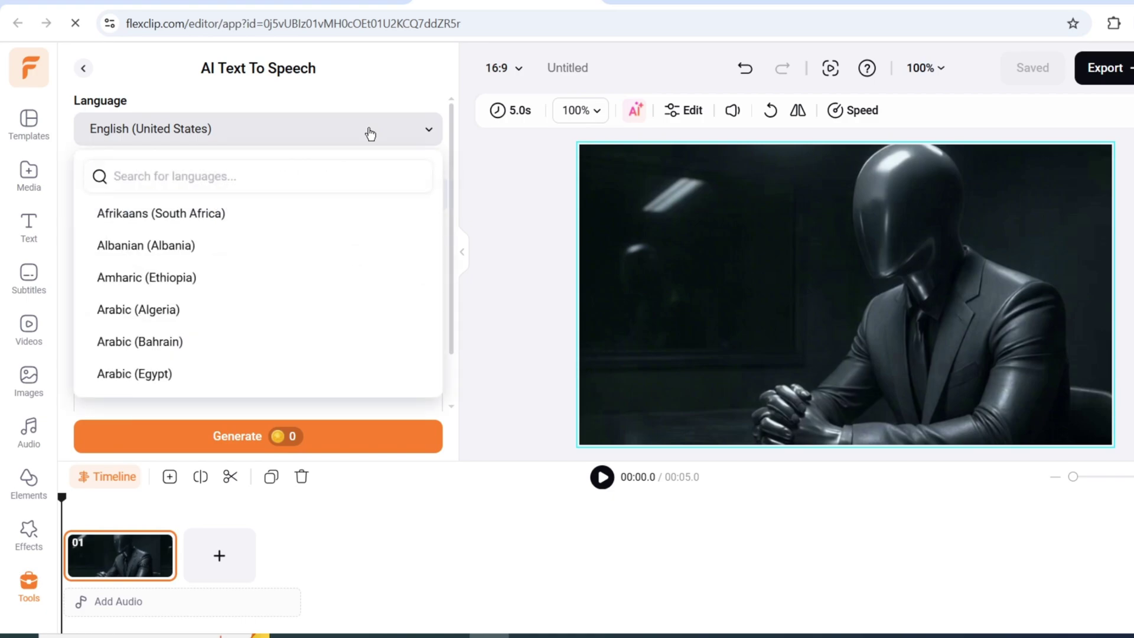
pyautogui.click(370, 134)
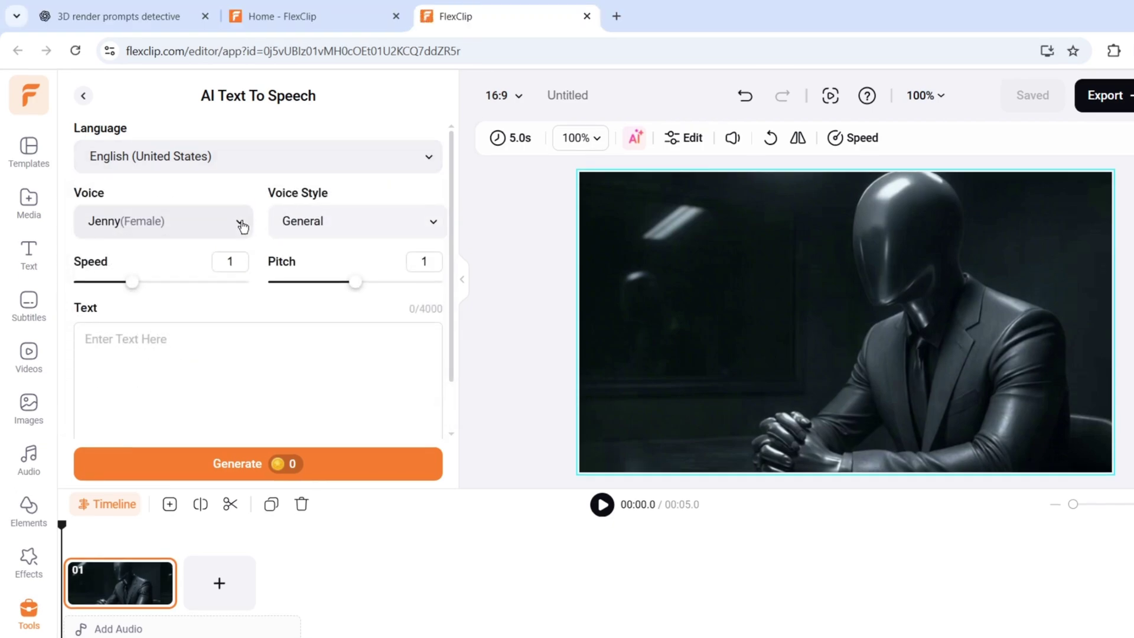
pyautogui.click(238, 223)
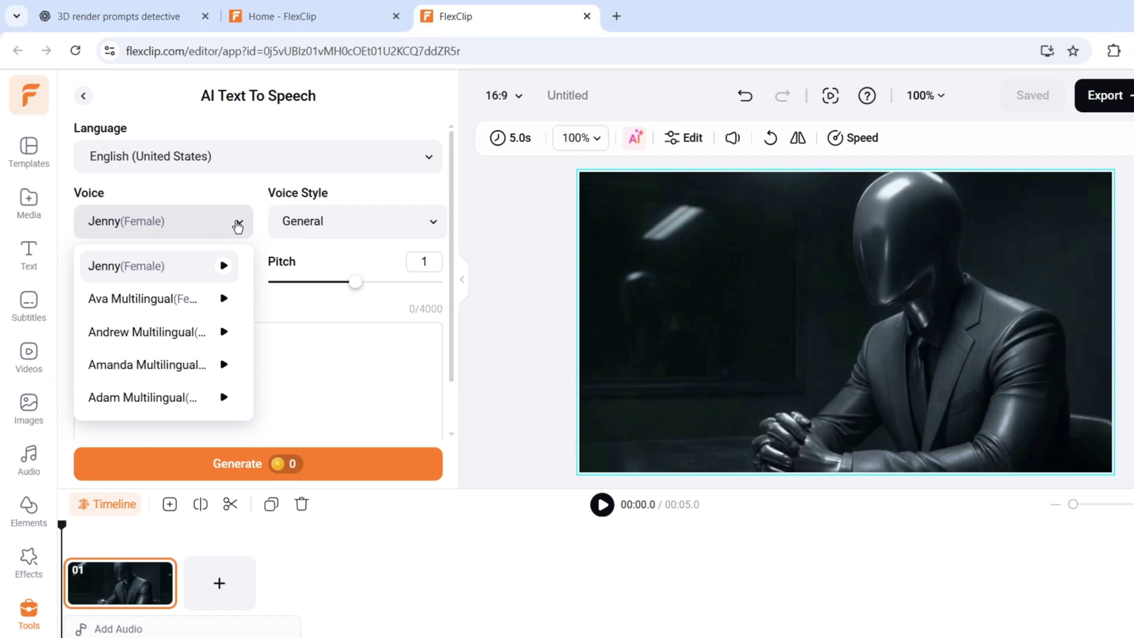
pyautogui.click(224, 299)
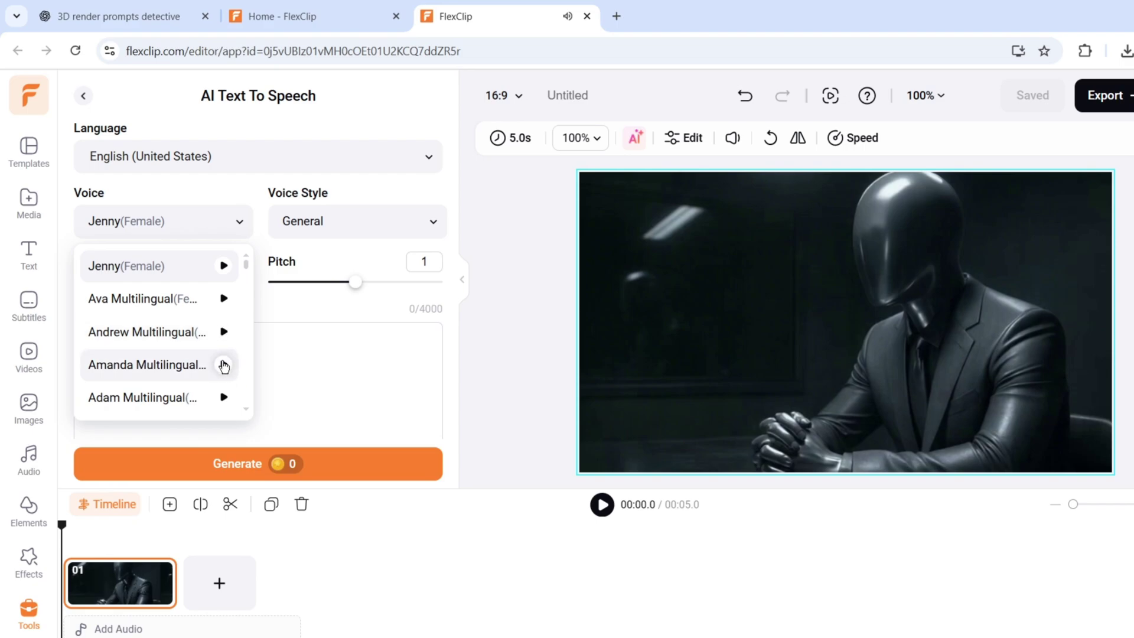
pyautogui.click(141, 397)
pyautogui.click(118, 15)
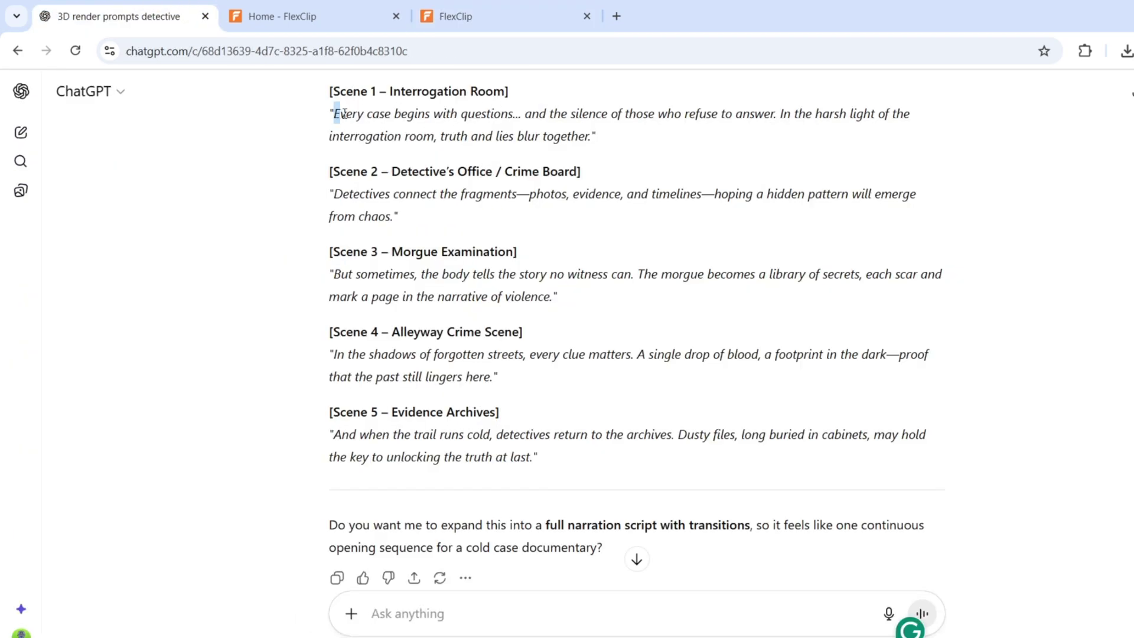
pyautogui.moveTo(342, 113); pyautogui.dragTo(589, 144)
pyautogui.hotkey('ctrl', 'c')
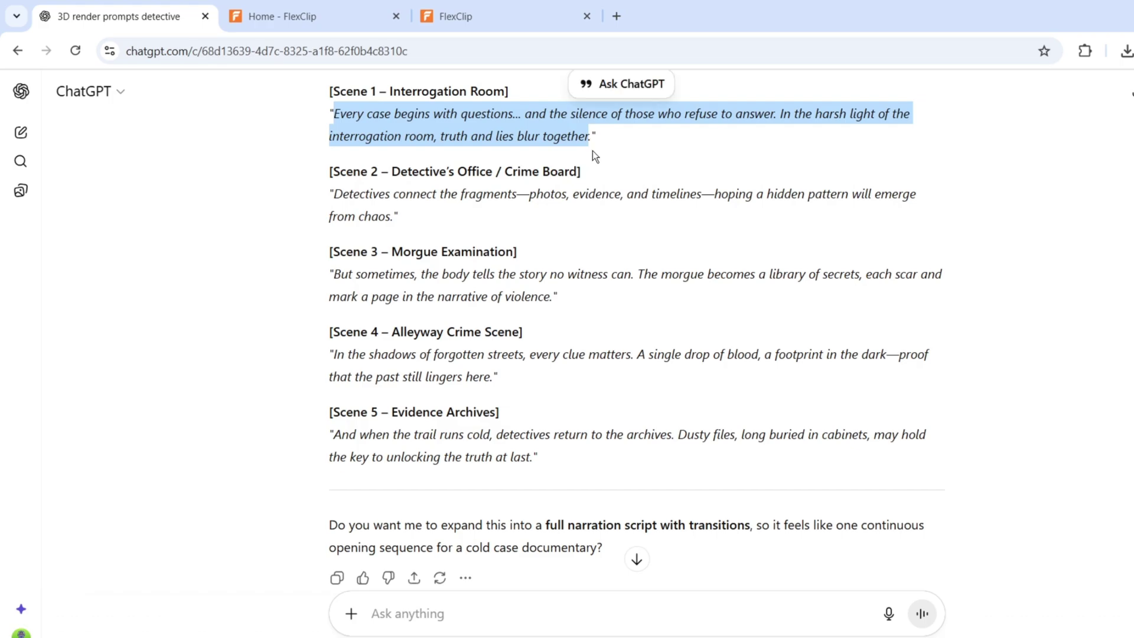
# Paste the Scene 1 narration, generate the speech and save it to project media
pyautogui.click(455, 16)
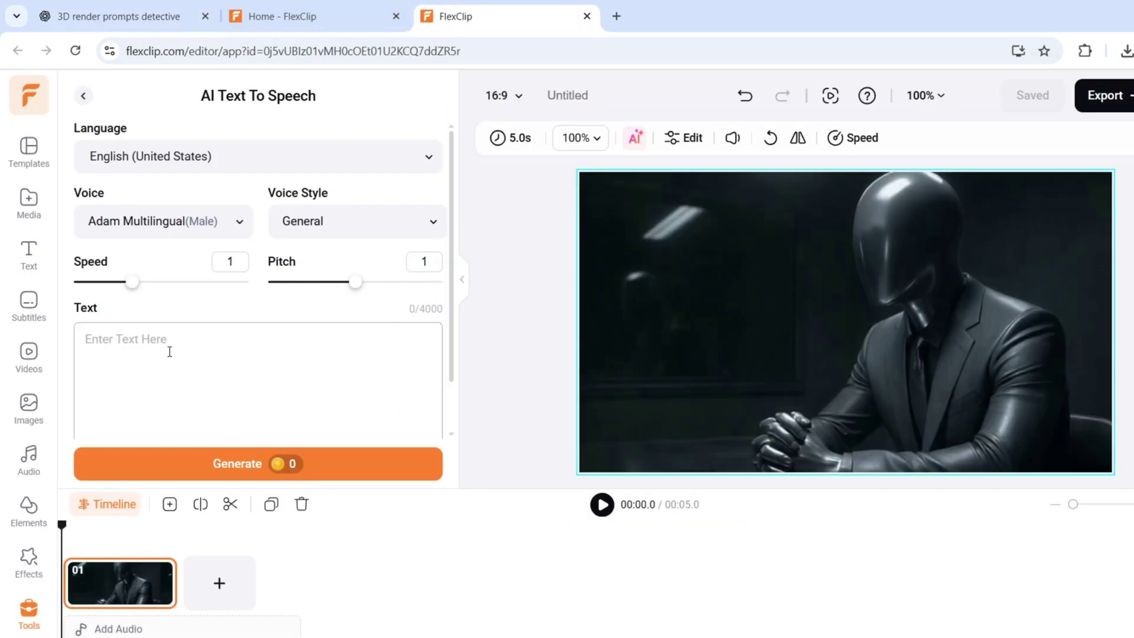
pyautogui.hotkey('ctrl', 'v')
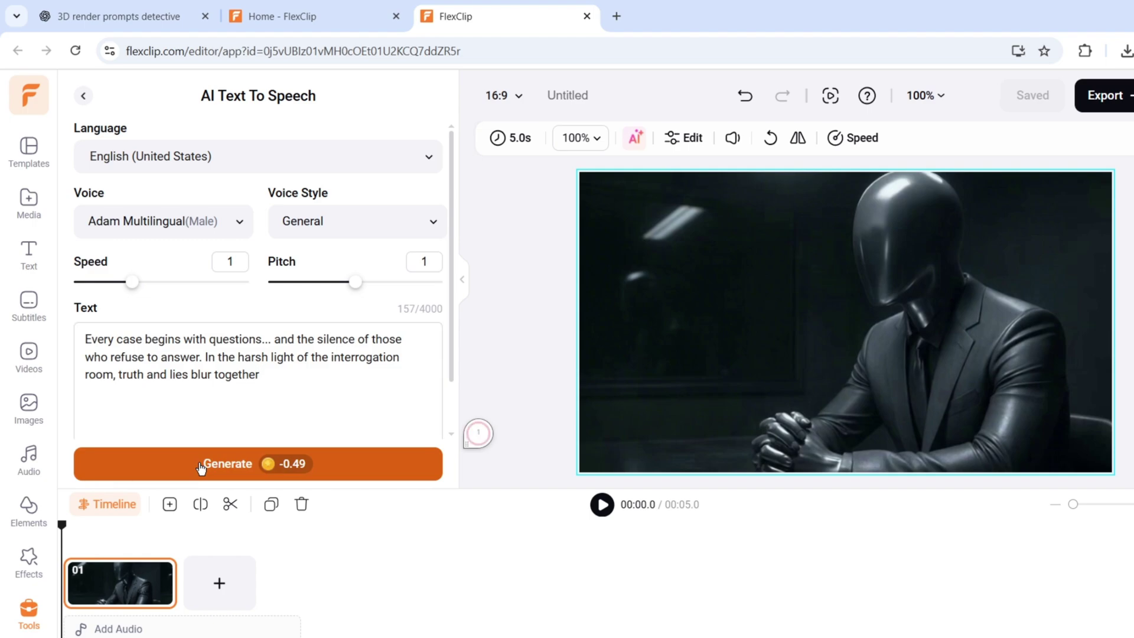
pyautogui.click(202, 464)
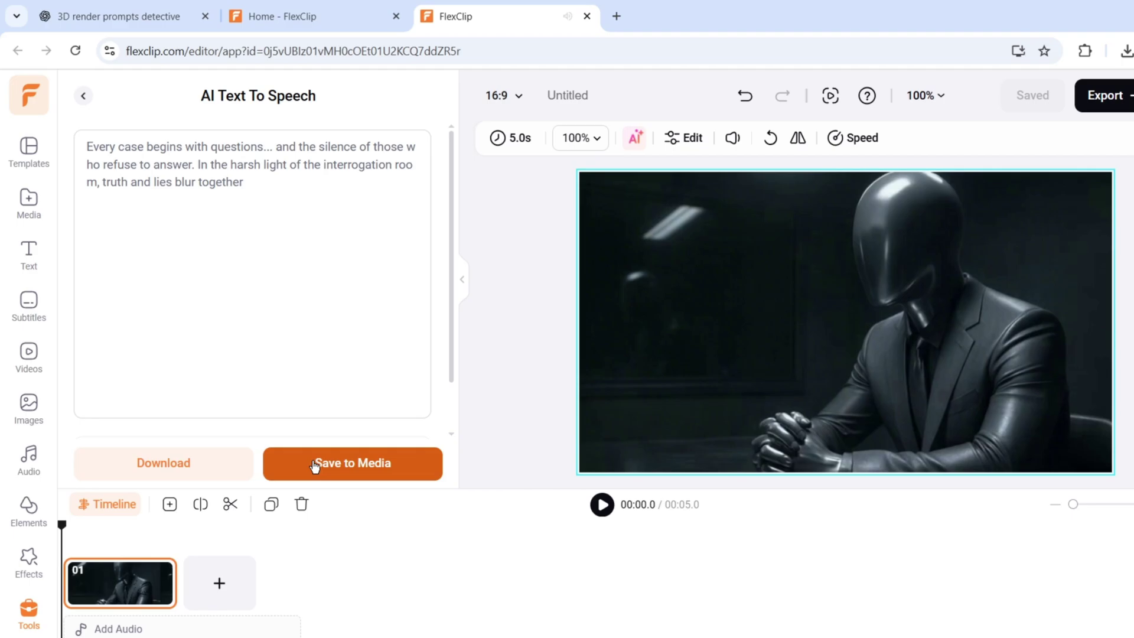
pyautogui.click(314, 465)
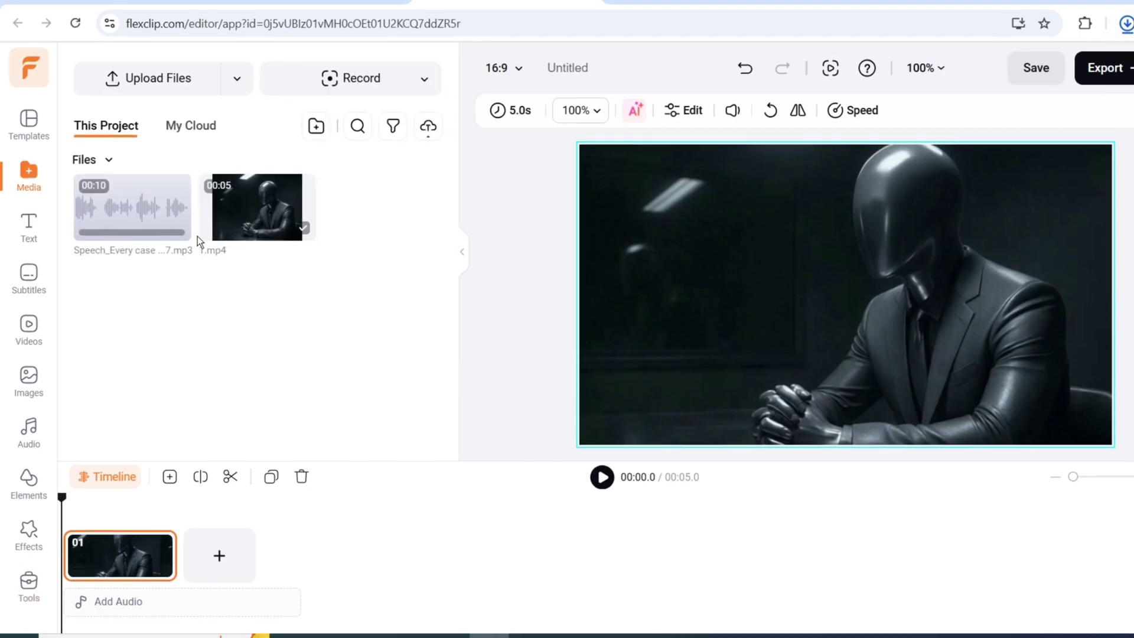
pyautogui.moveTo(178, 233)
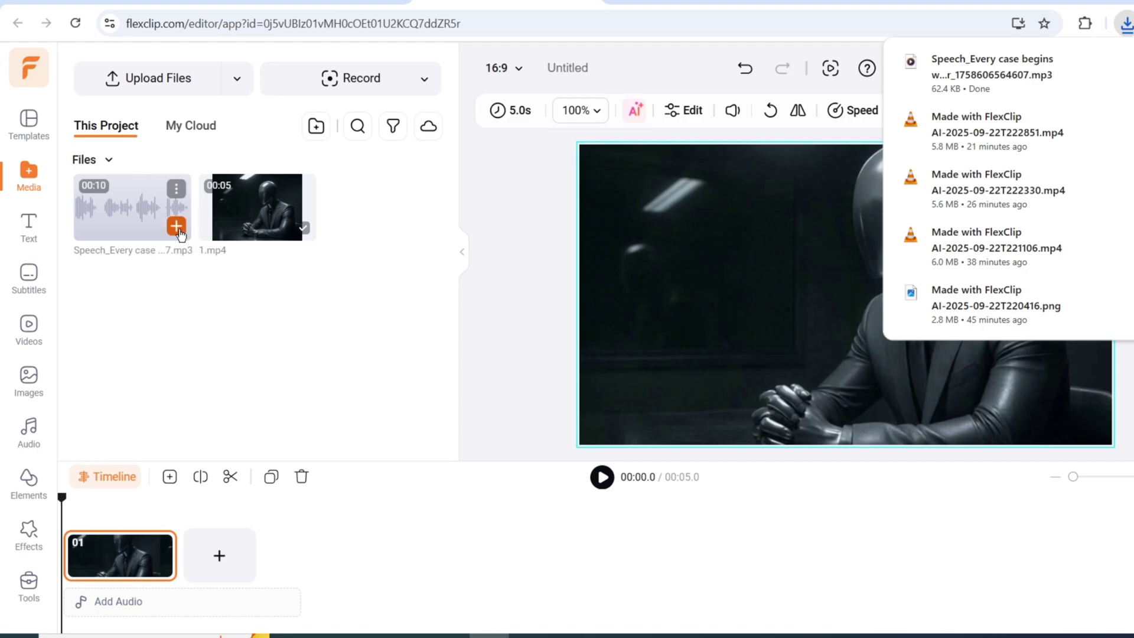
# Place the Scene 1 speech on the timeline, play it, and add 2.mp4 as scene 02
pyautogui.click(177, 227)
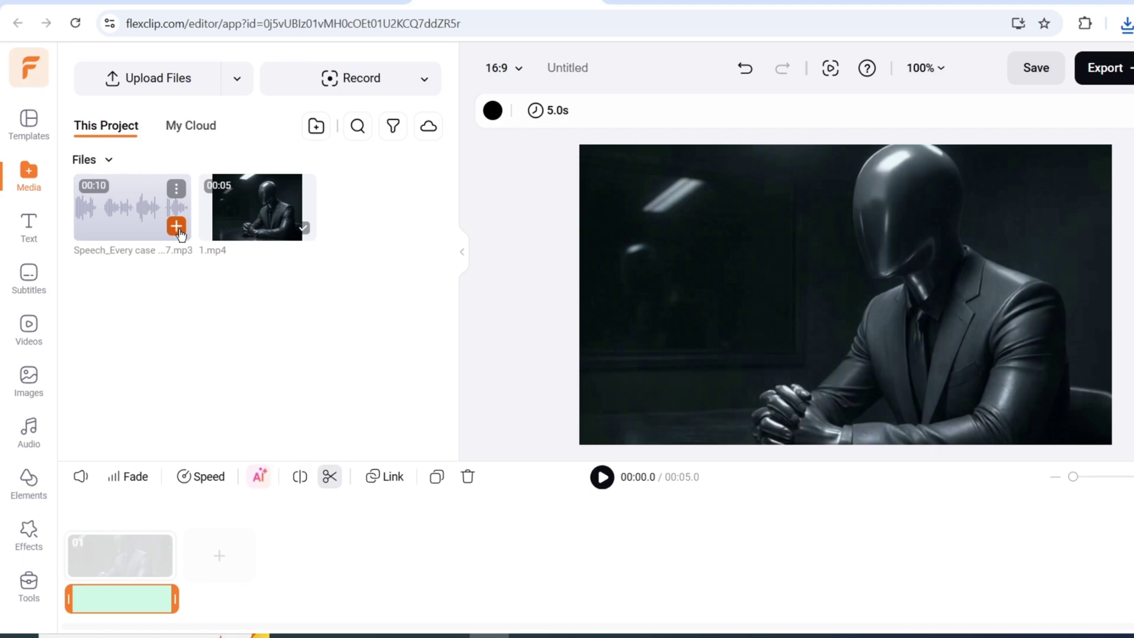
pyautogui.click(602, 477)
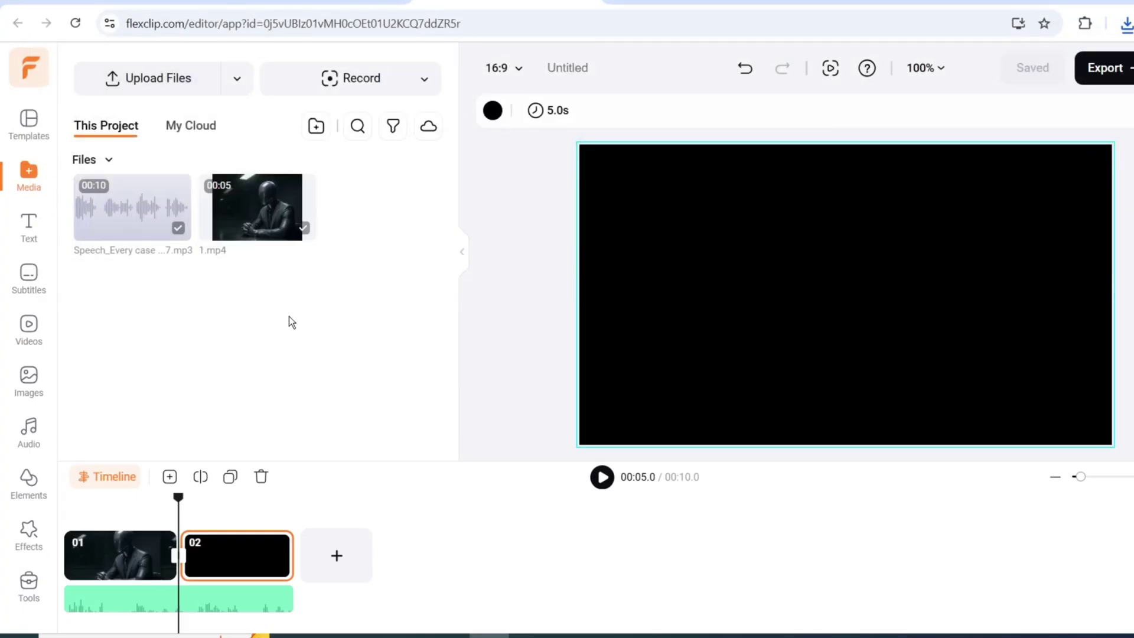
pyautogui.click(179, 228)
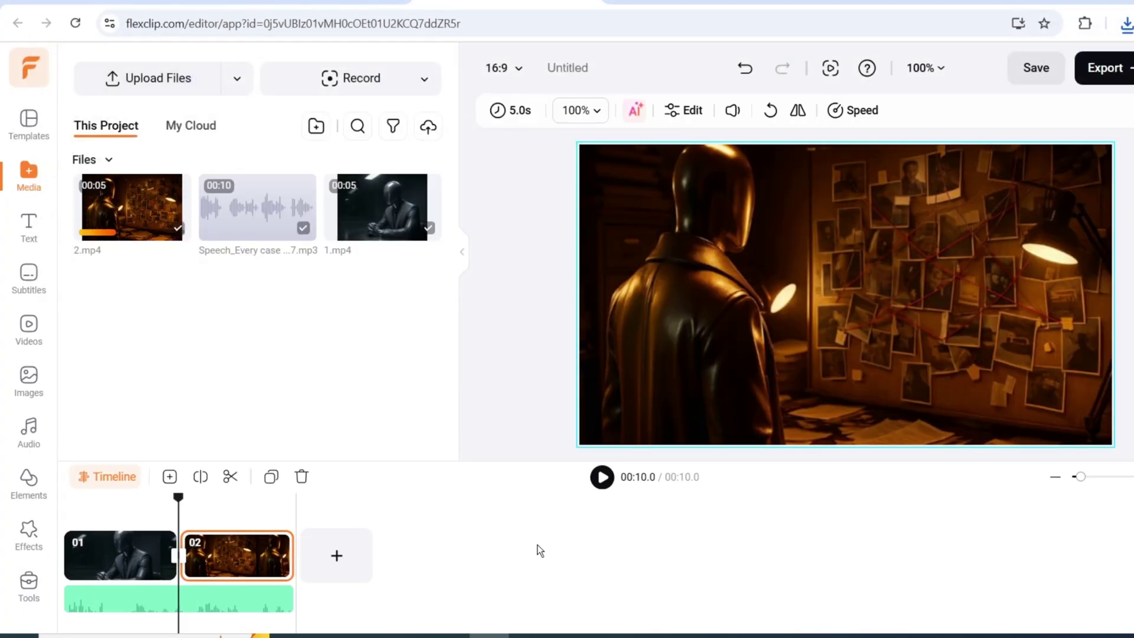
# Upload the remaining clips, including 4.mp4 and 5.mp4, to the project
pyautogui.click(158, 78)
pyautogui.keyDown('ctrl'); pyautogui.click(734, 199); pyautogui.keyUp('ctrl')
pyautogui.keyDown('ctrl'); pyautogui.click(408, 177); pyautogui.keyUp('ctrl')
pyautogui.press('Return')
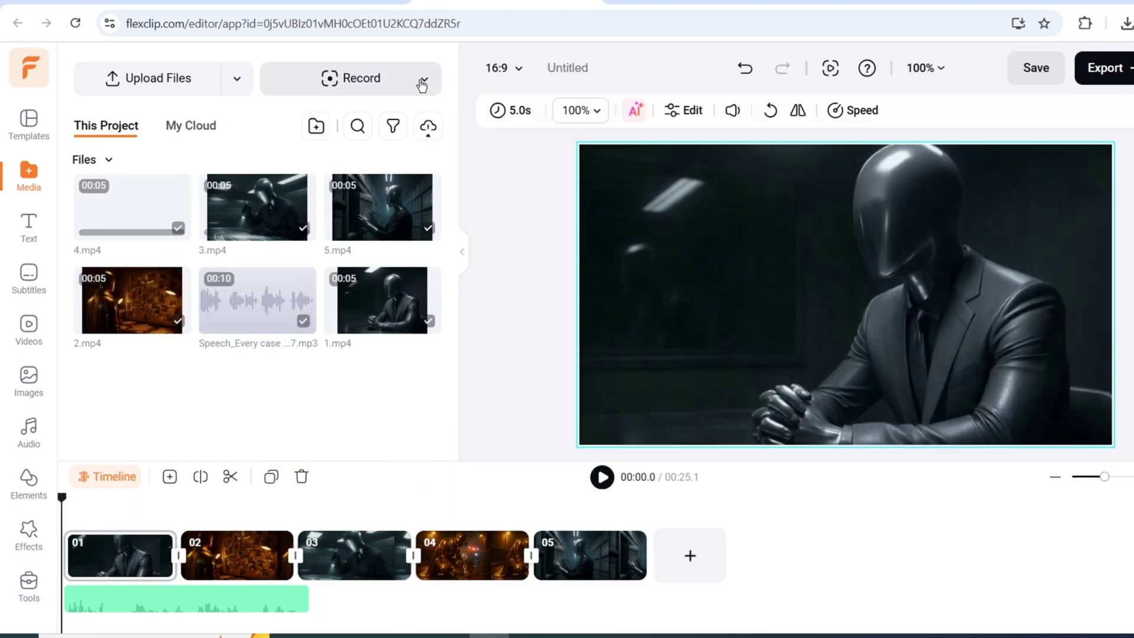
# Copy the Scene 2–5 narration from ChatGPT into AI Text to Speech
pyautogui.click(29, 585)
pyautogui.click(201, 314)
pyautogui.hotkey('ctrl', 'Tab')
pyautogui.moveTo(335, 166); pyautogui.dragTo(394, 188)
pyautogui.hotkey('ctrl', 'c')
pyautogui.hotkey('ctrl', 'Tab')
pyautogui.hotkey('ctrl', 'v')
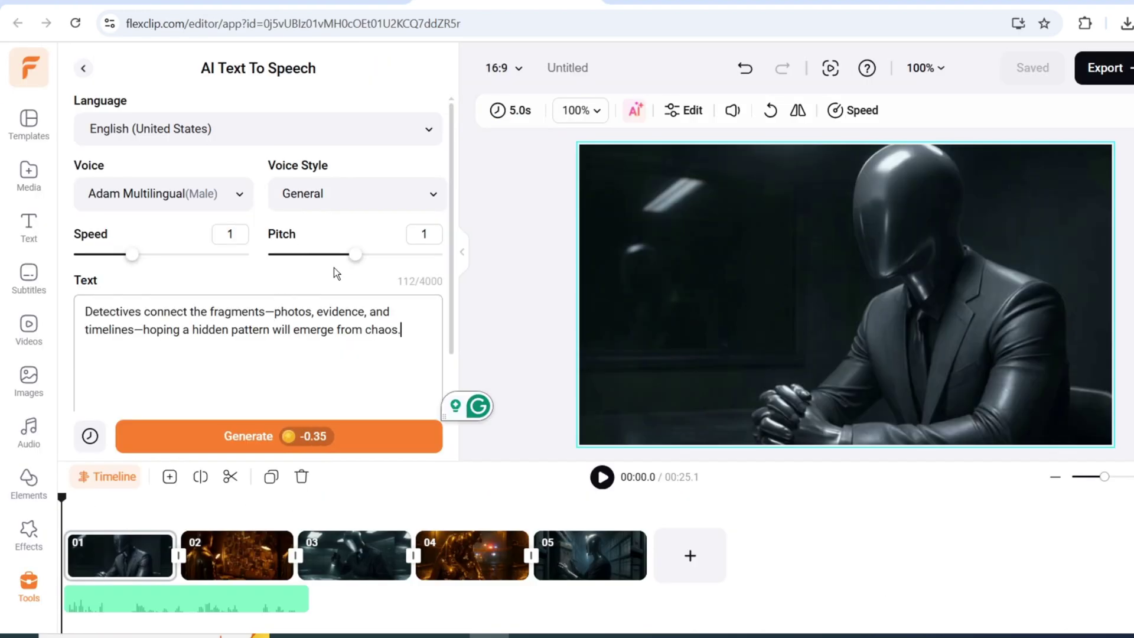
pyautogui.hotkey('ctrl', 'Tab')
pyautogui.moveTo(334, 246); pyautogui.dragTo(552, 268)
pyautogui.hotkey('ctrl', 'c')
pyautogui.hotkey('ctrl', 'Tab')
pyautogui.hotkey('ctrl', 'v')
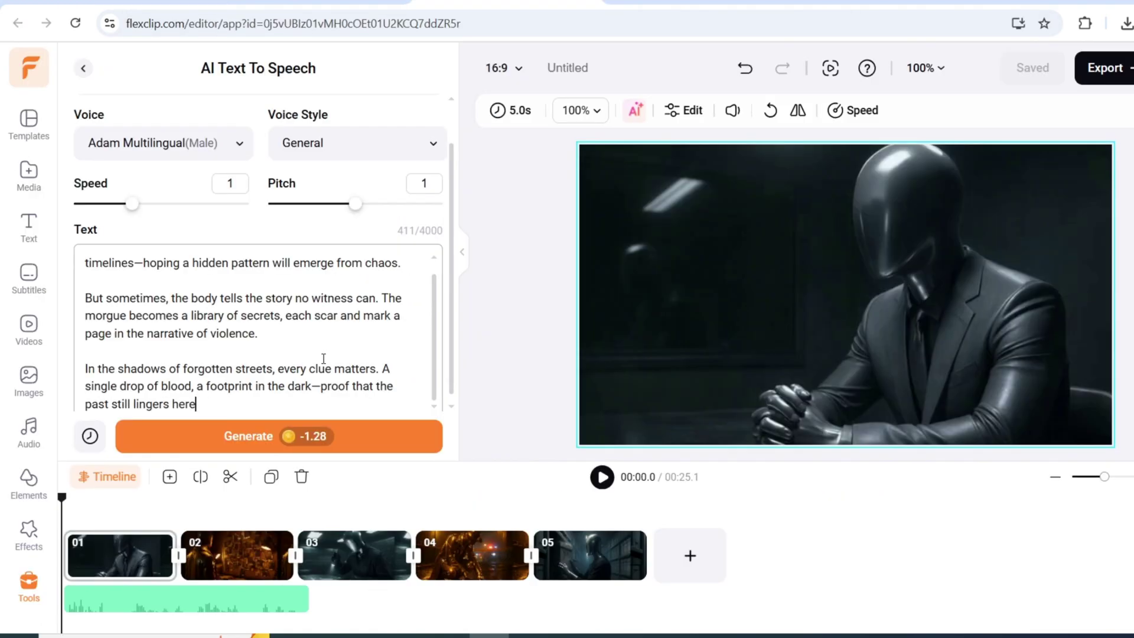
pyautogui.hotkey('ctrl', 'v')
# Generate and save the scenes 2–5 voiceover, then stretch it to the end of clip 05
pyautogui.click(434, 437)
pyautogui.click(354, 435)
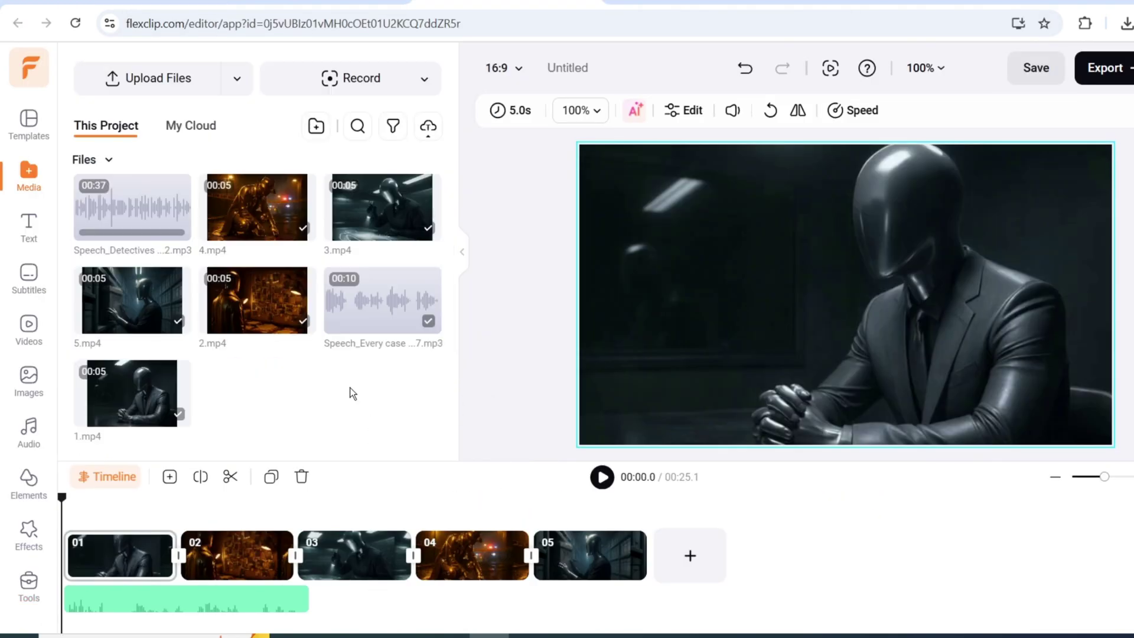
pyautogui.click(502, 110)
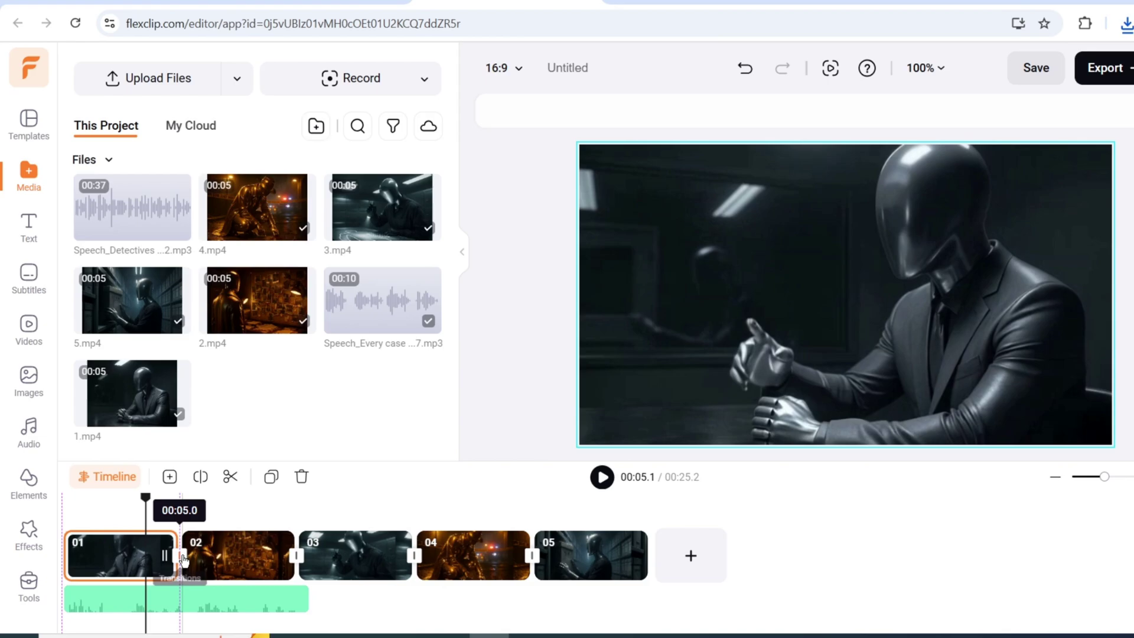
pyautogui.moveTo(308, 598); pyautogui.dragTo(715, 584)
pyautogui.click(118, 555)
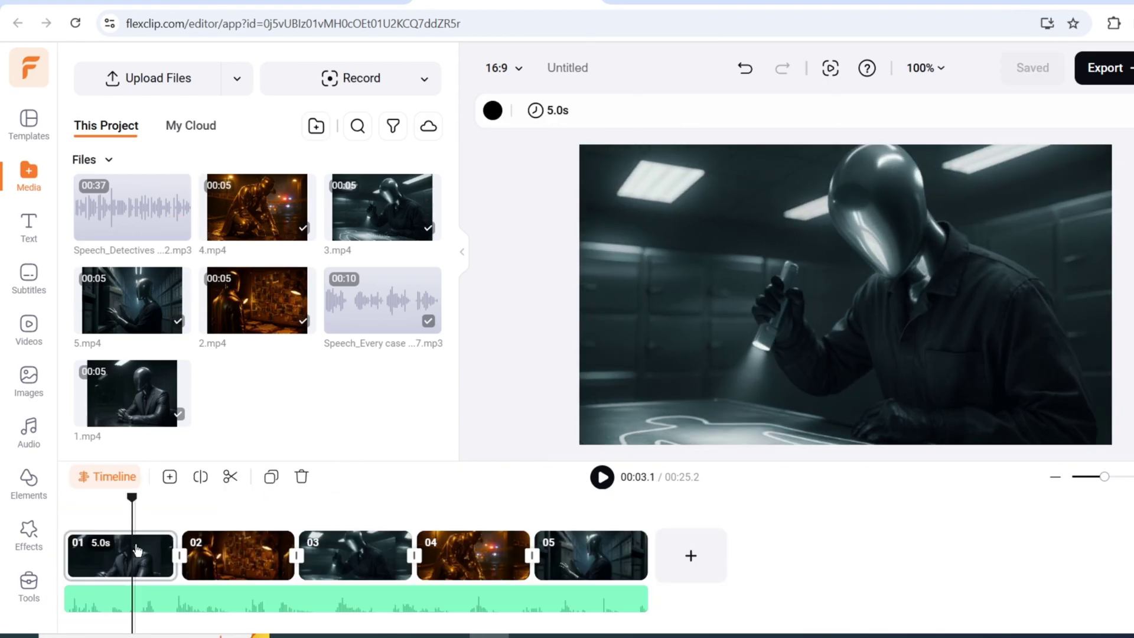
# Slow the clips to 0.5x speed, doubling their length
pyautogui.click(854, 111)
pyautogui.click(236, 555)
pyautogui.moveTo(221, 155); pyautogui.dragTo(147, 154)
pyautogui.click(472, 555)
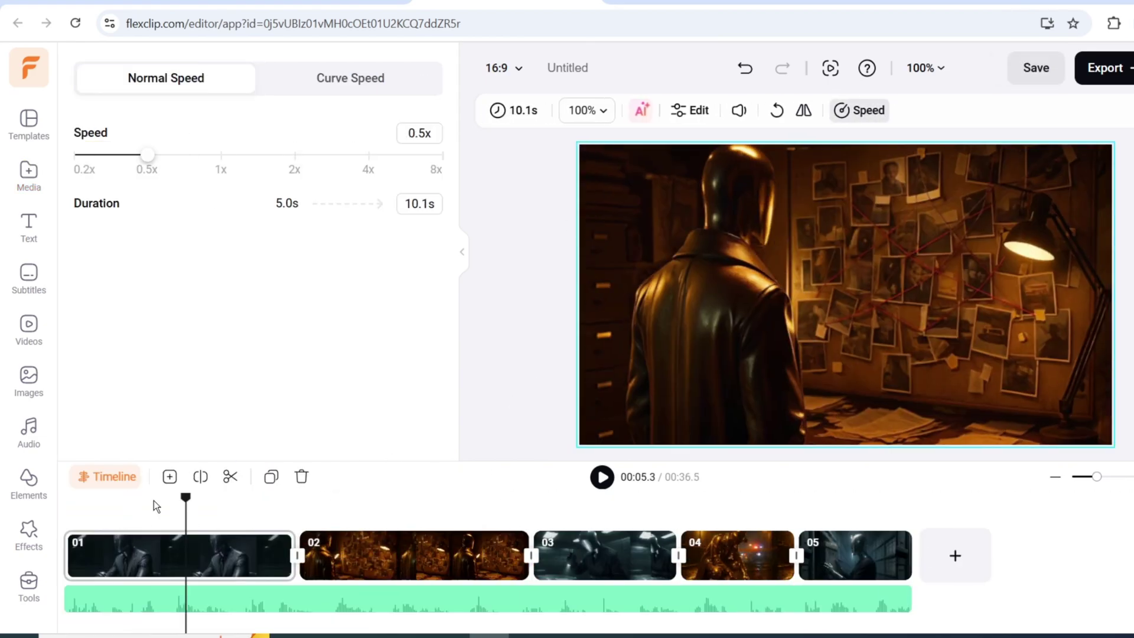
pyautogui.click(111, 555)
pyautogui.click(603, 477)
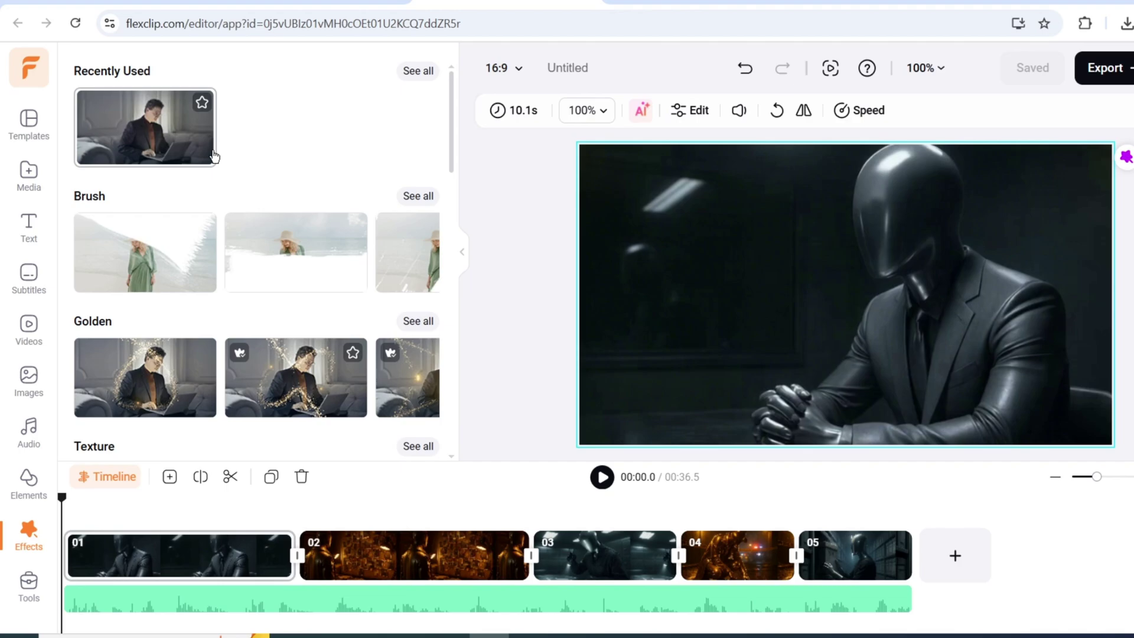
# Apply the Golden sparkle effect and extend it from clip 02 to clip 05
pyautogui.click(210, 155)
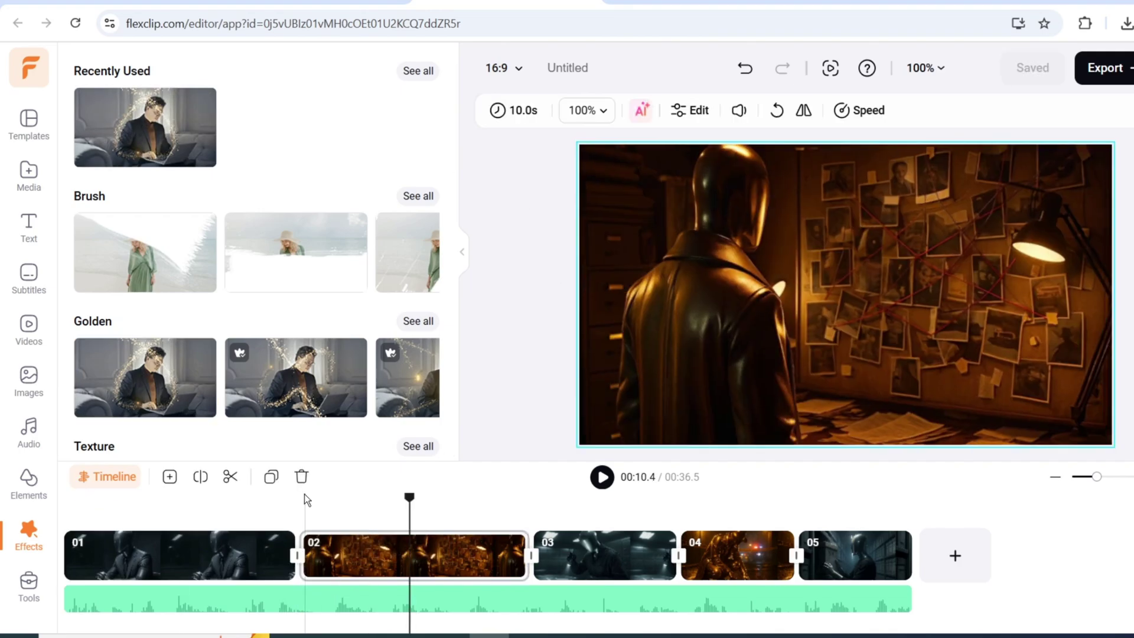
pyautogui.moveTo(305, 500); pyautogui.dragTo(798, 508)
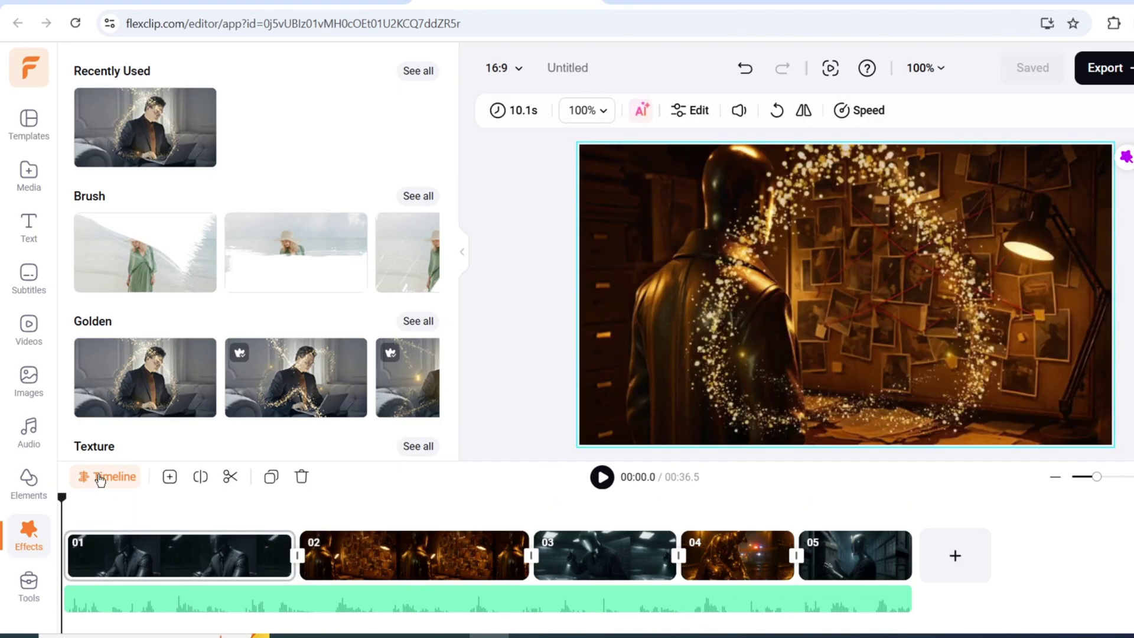
pyautogui.scroll(-8, 248, 296)
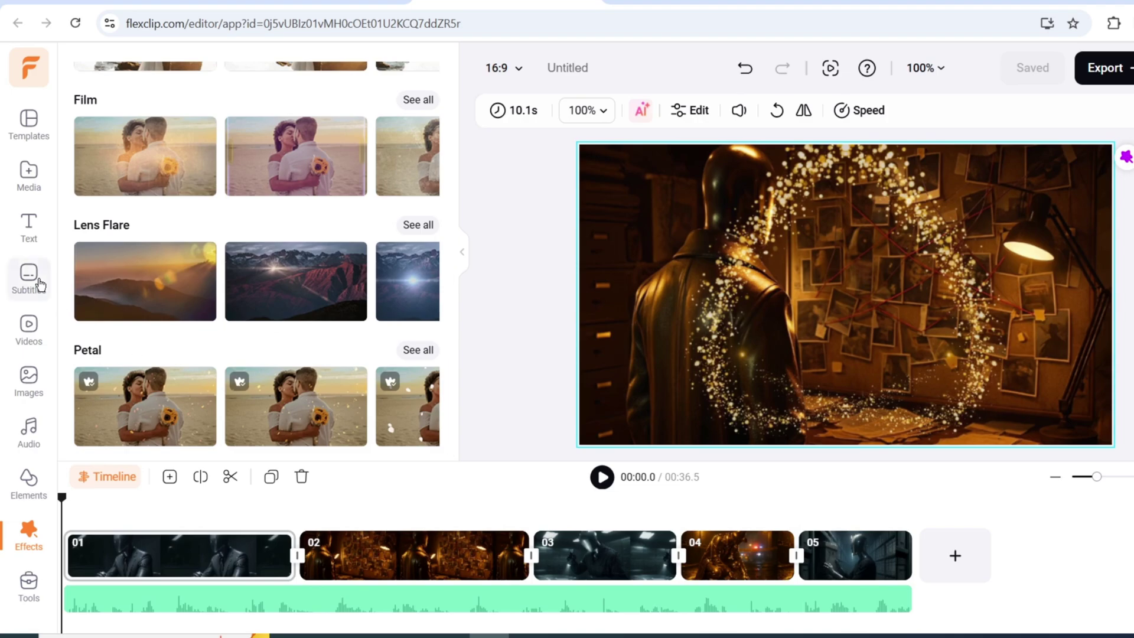
pyautogui.click(27, 278)
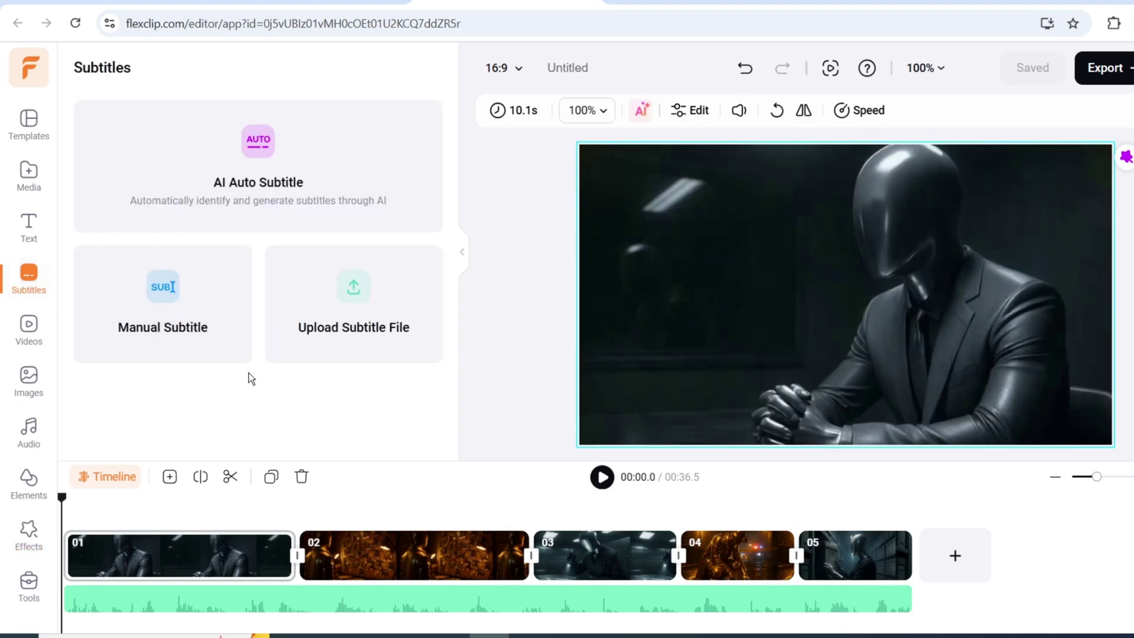
# Generate English AI auto subtitles in the Translucent style and play the video to check them
pyautogui.click(281, 175)
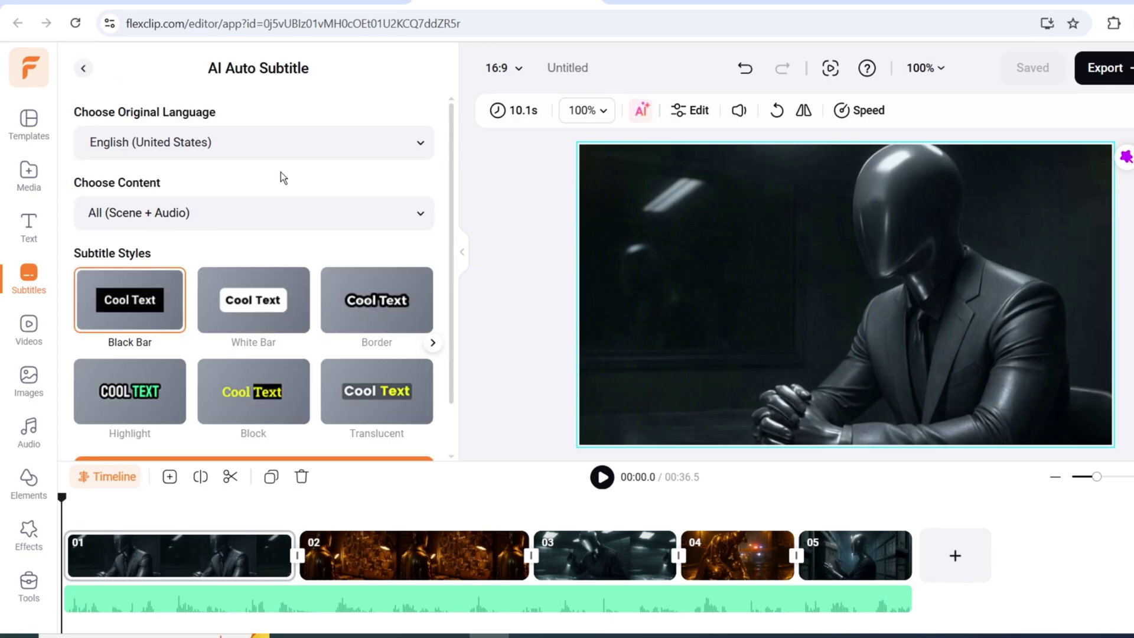
pyautogui.scroll(-1, 290, 195)
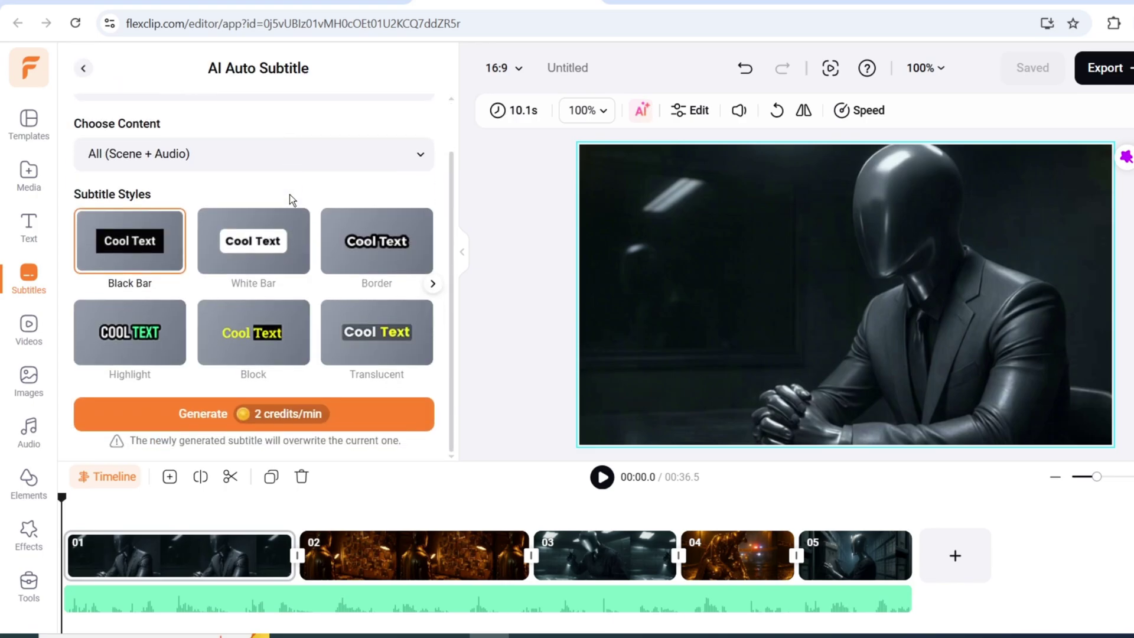
pyautogui.scroll(1, 301, 204)
pyautogui.scroll(-1, 313, 210)
pyautogui.click(377, 332)
pyautogui.click(408, 417)
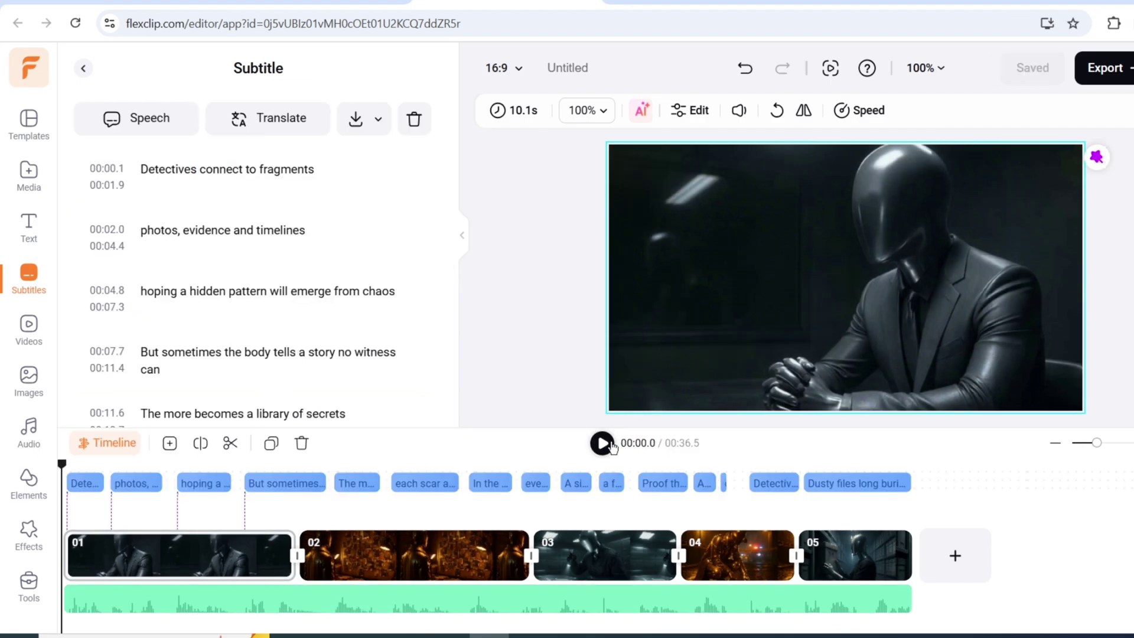
pyautogui.click(602, 443)
pyautogui.click(711, 610)
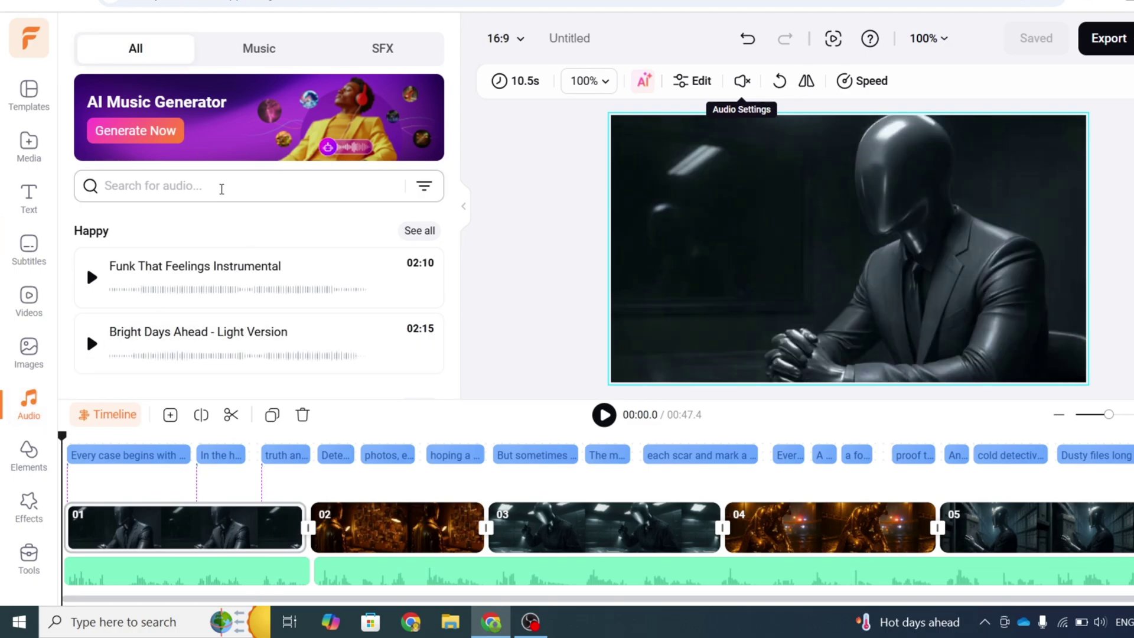
# Search the audio library for 'dark', preview Documentary Deep Dive and add it to the timeline
pyautogui.click(221, 189)
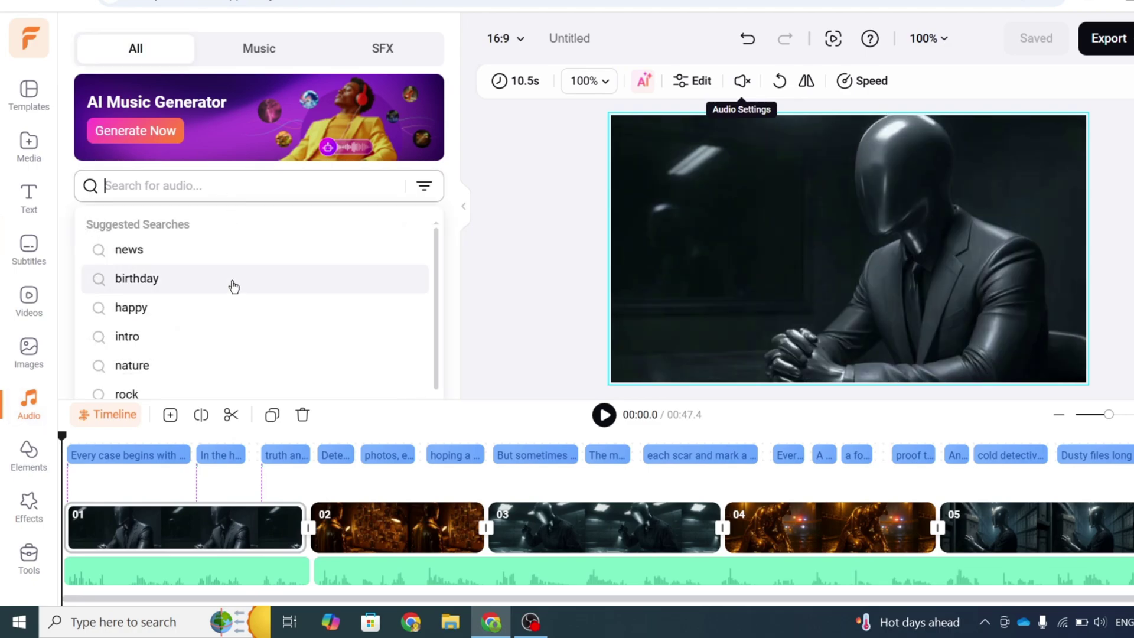
pyautogui.write('dark')
pyautogui.press('Return')
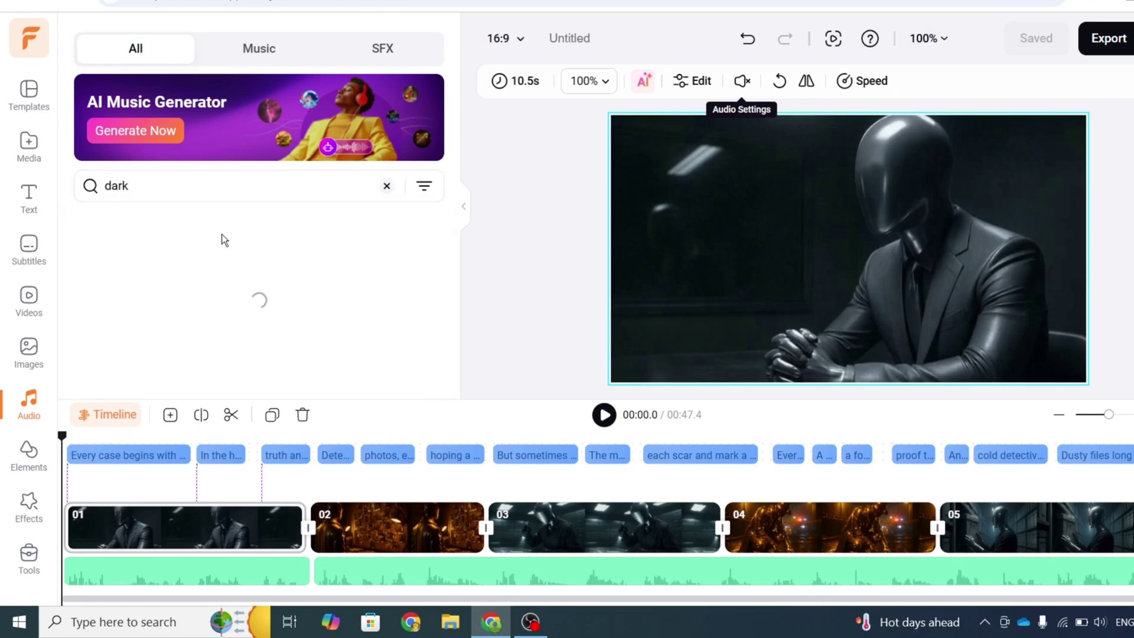
pyautogui.click(90, 248)
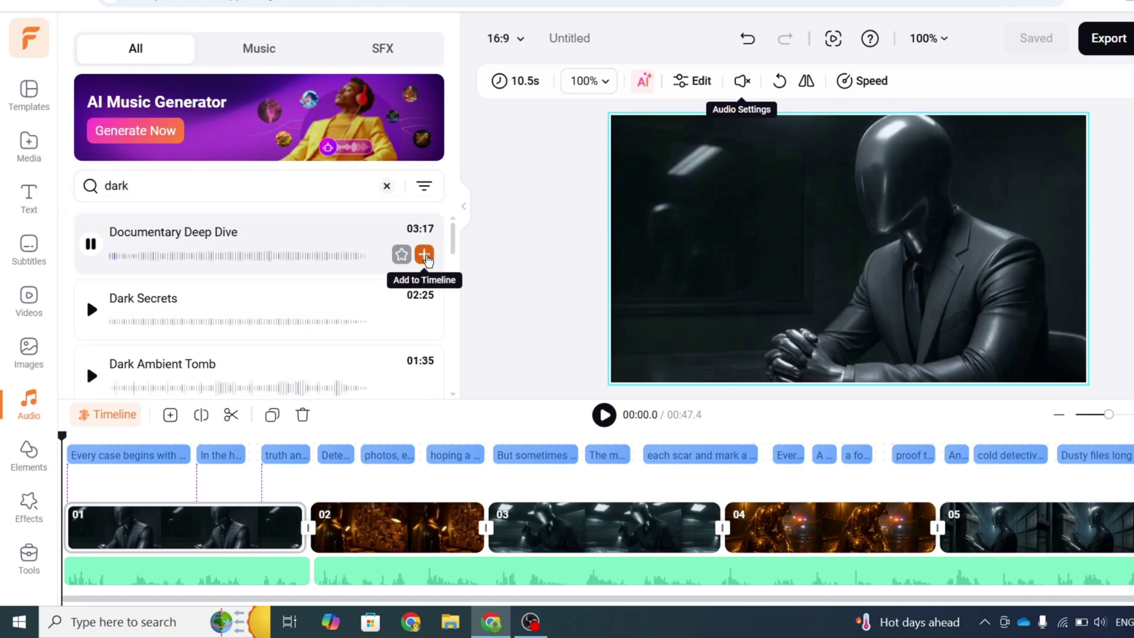
pyautogui.click(92, 244)
pyautogui.click(424, 254)
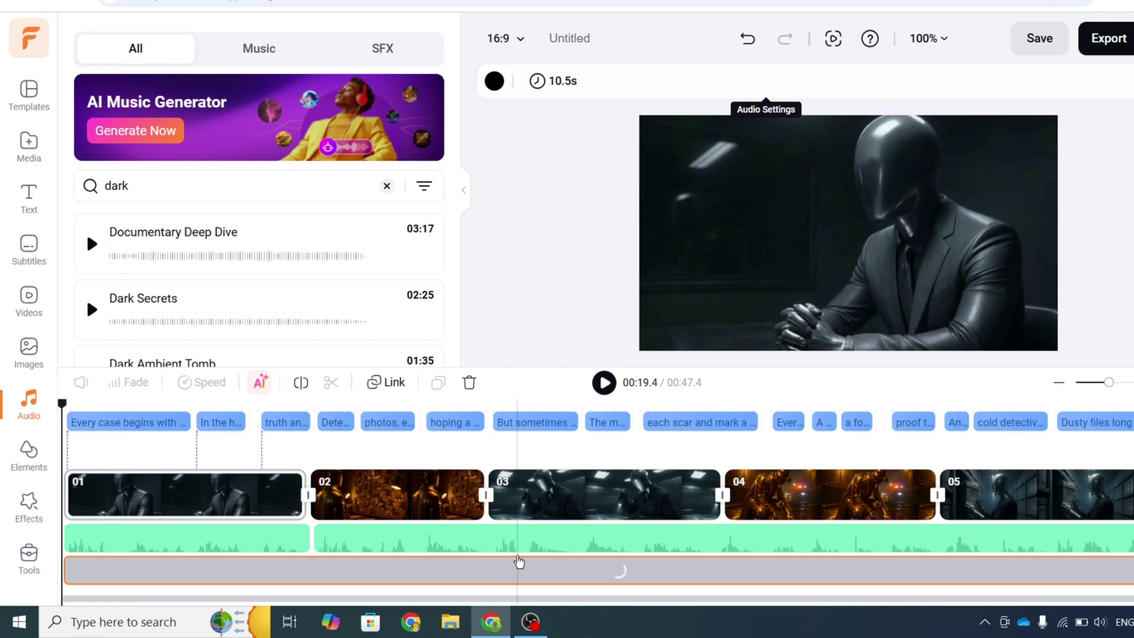
# Lower the background music volume to 20 and play the video to check the mix
pyautogui.click(81, 382)
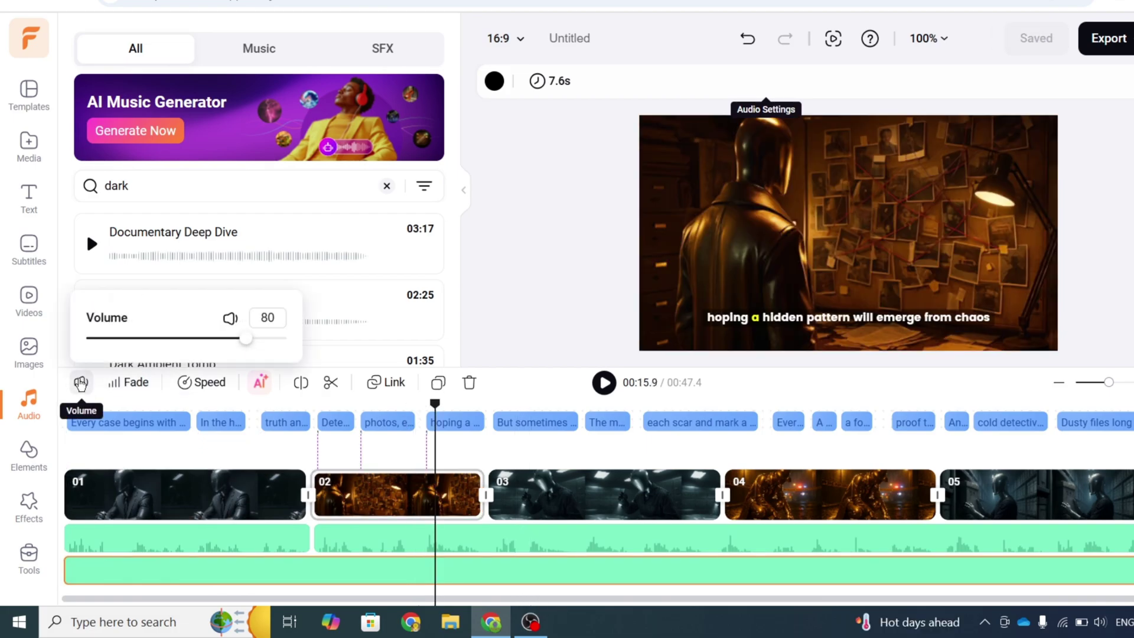
pyautogui.moveTo(240, 340); pyautogui.dragTo(176, 342)
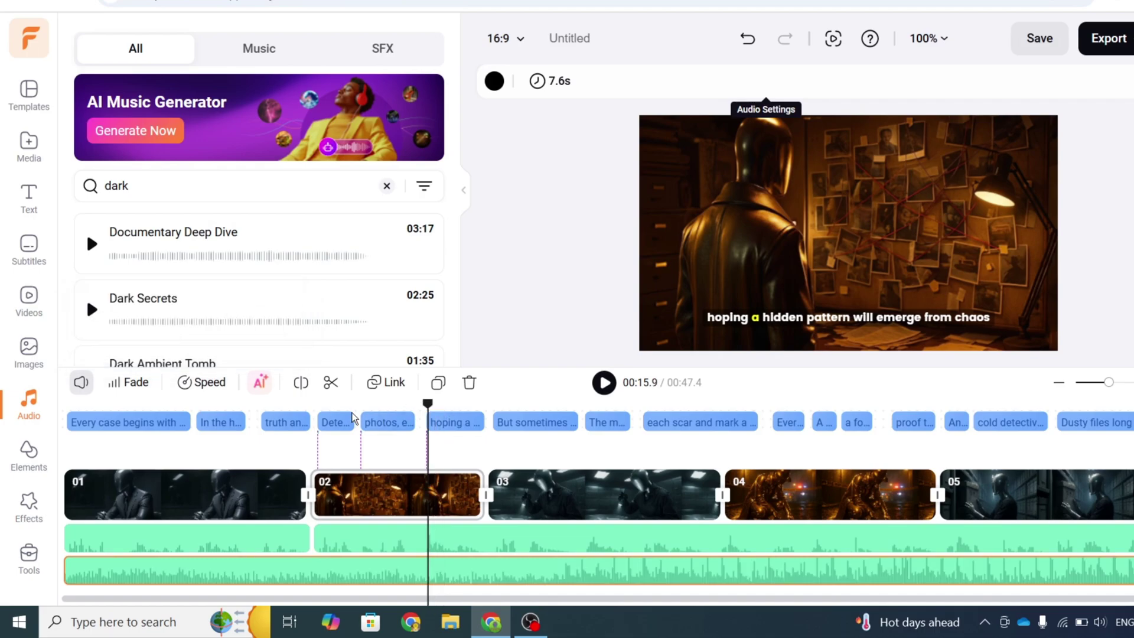
pyautogui.click(202, 495)
pyautogui.moveTo(84, 403); pyautogui.dragTo(62, 404)
pyautogui.click(81, 382)
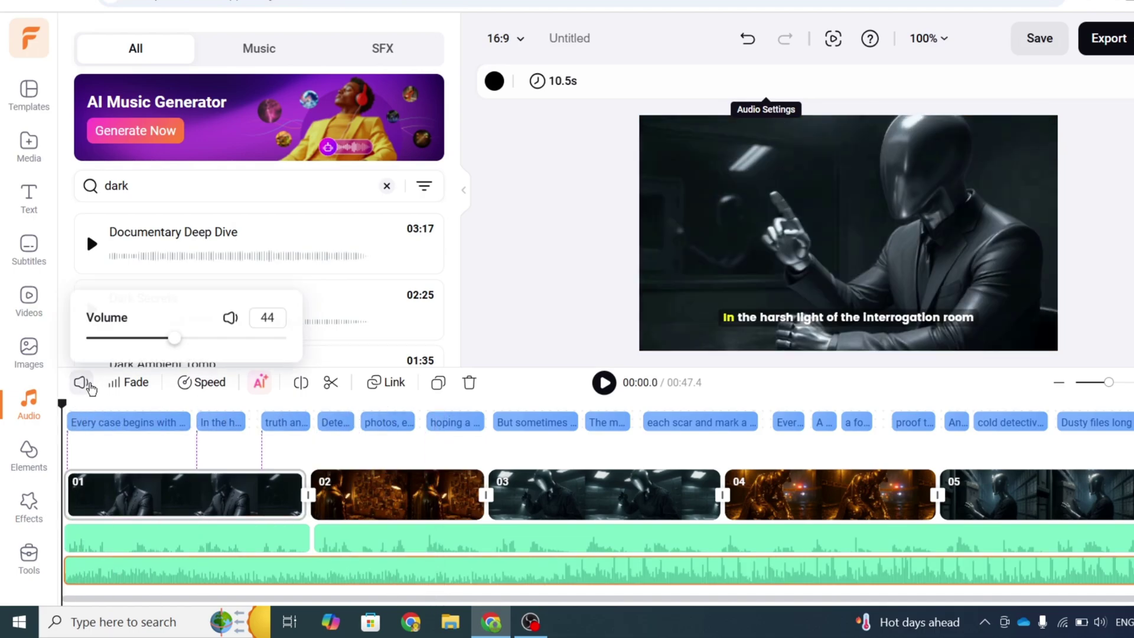
pyautogui.click(125, 339)
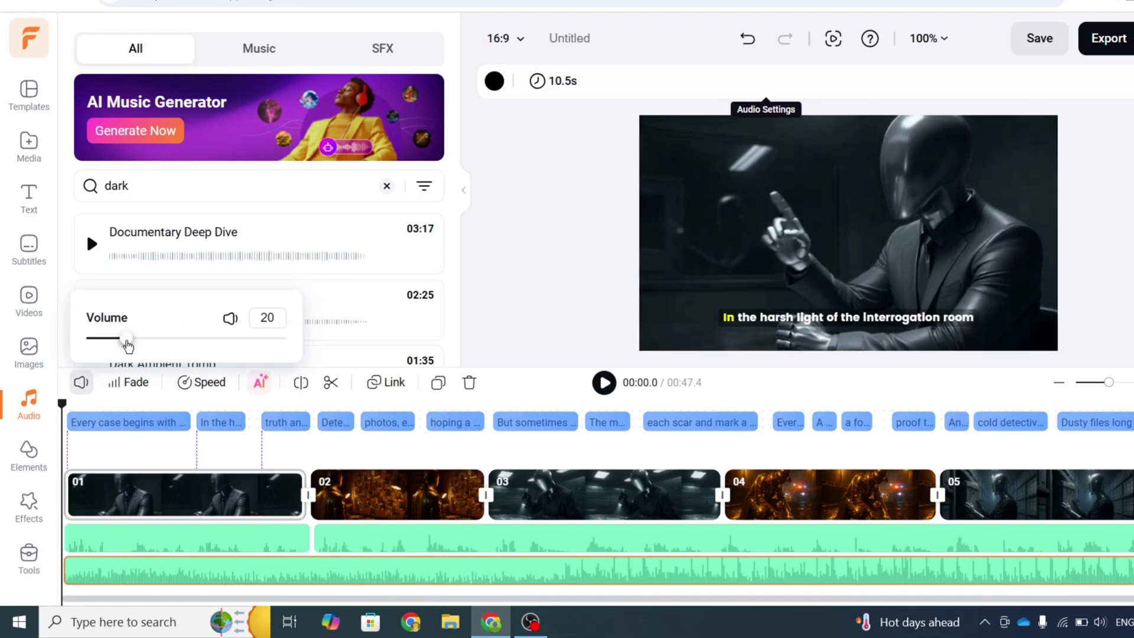
pyautogui.click(603, 384)
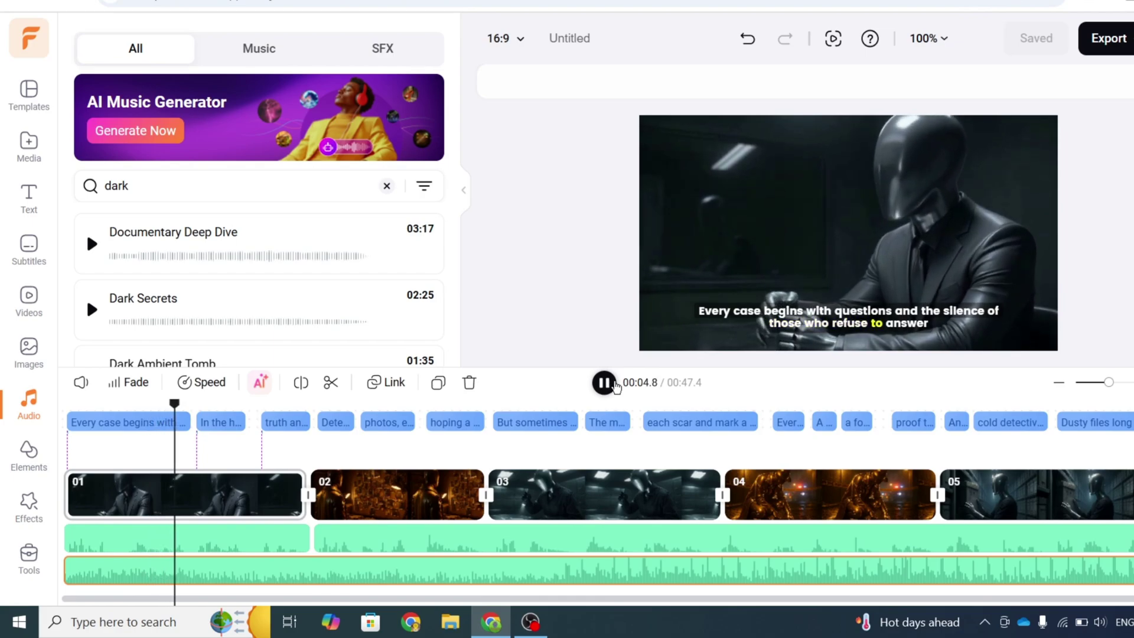
pyautogui.click(1121, 39)
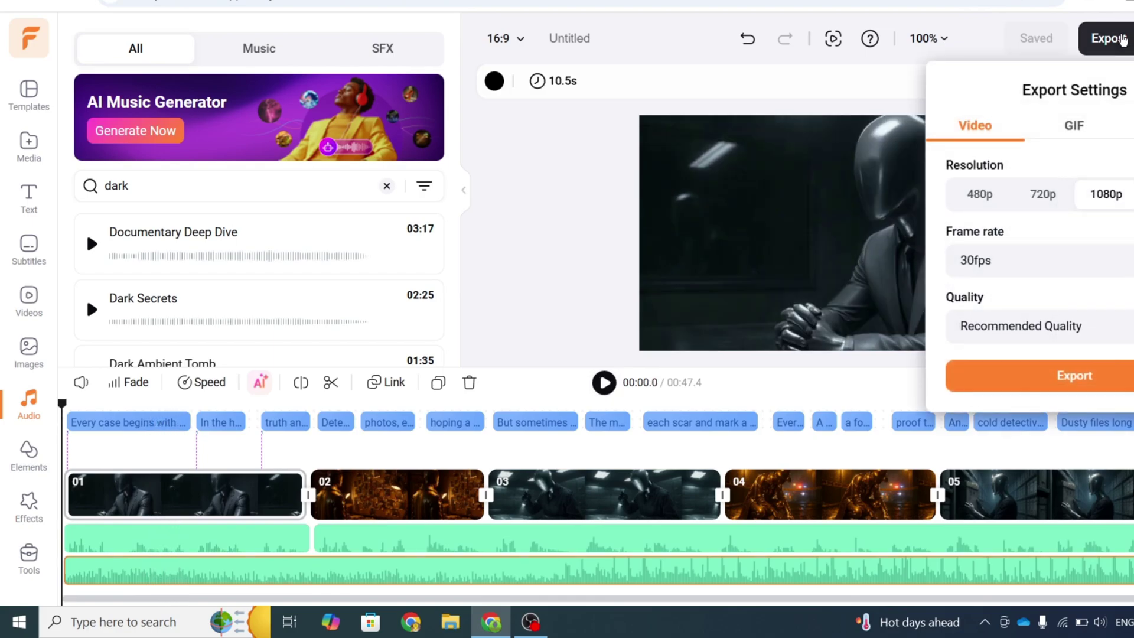